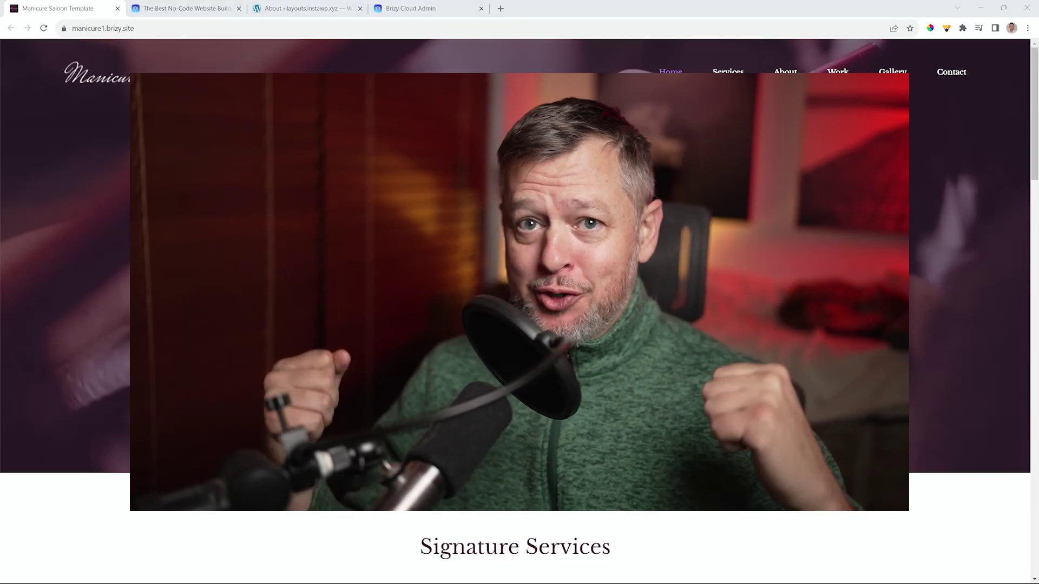
Step: Visit the Services, About, How We Work and Gallery pages, then return to the home page
left_click(735, 72)
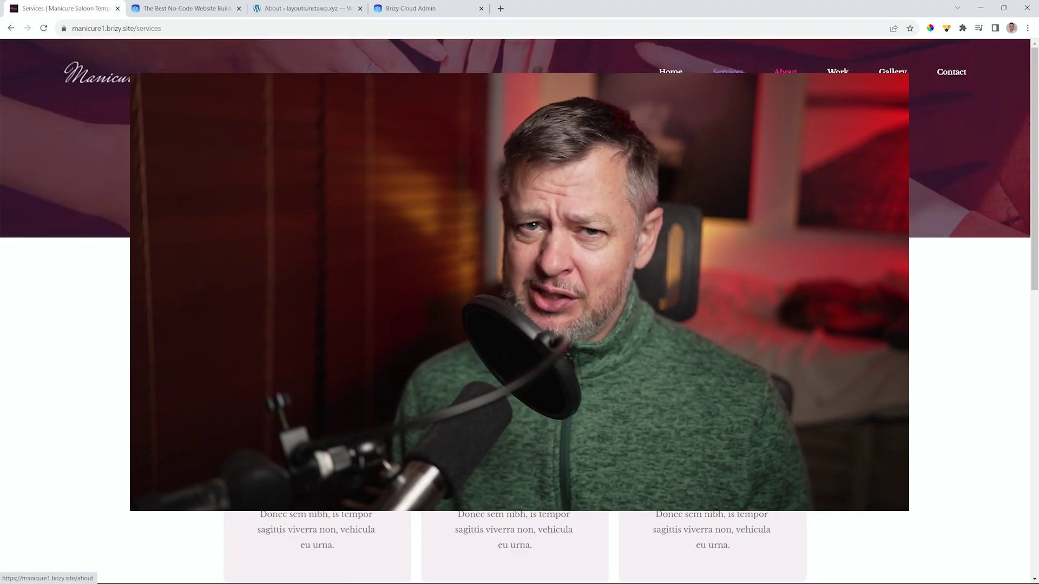
left_click(787, 72)
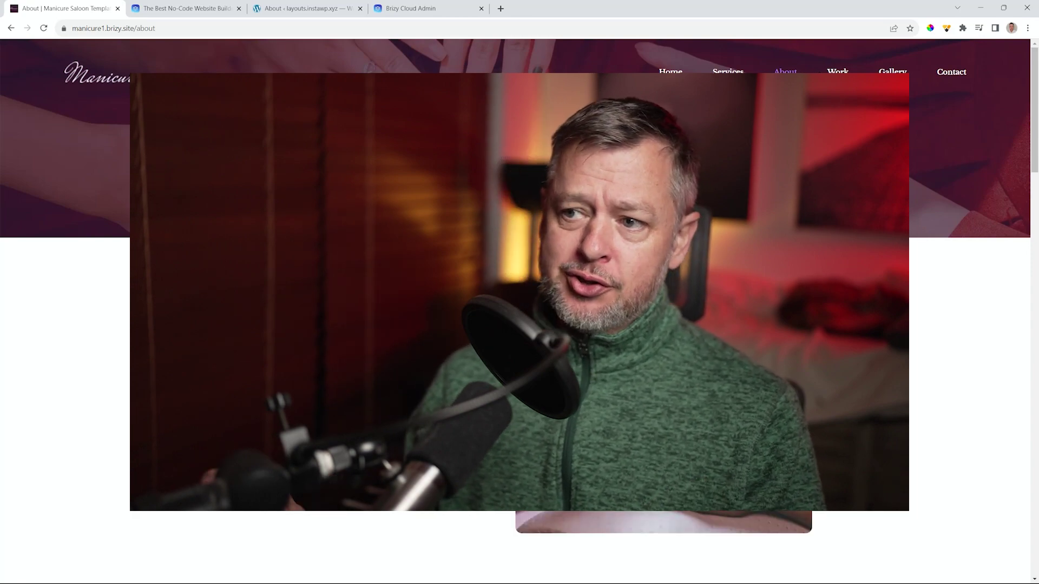
left_click(838, 71)
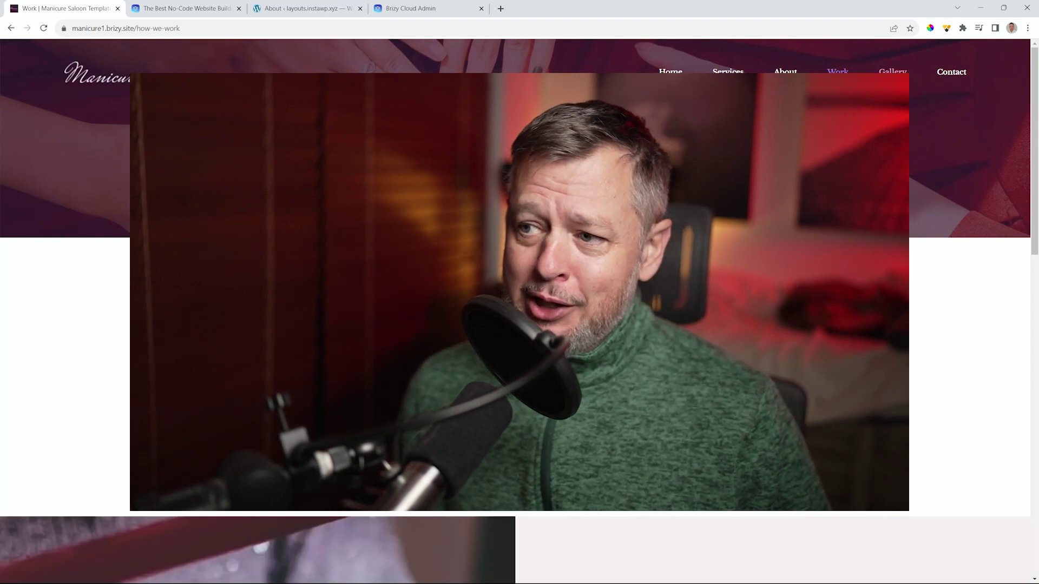
left_click(893, 72)
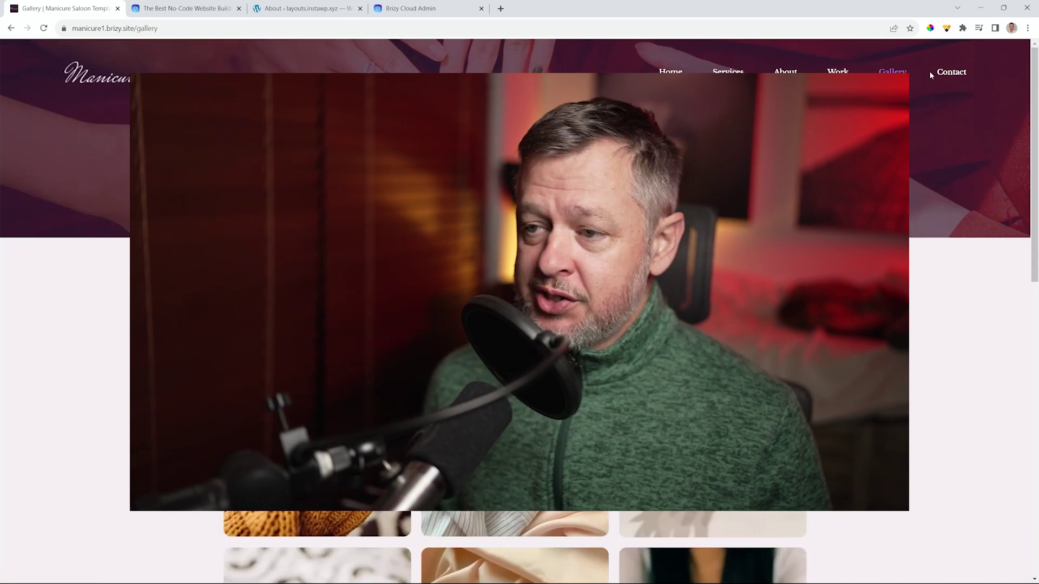
left_click(669, 71)
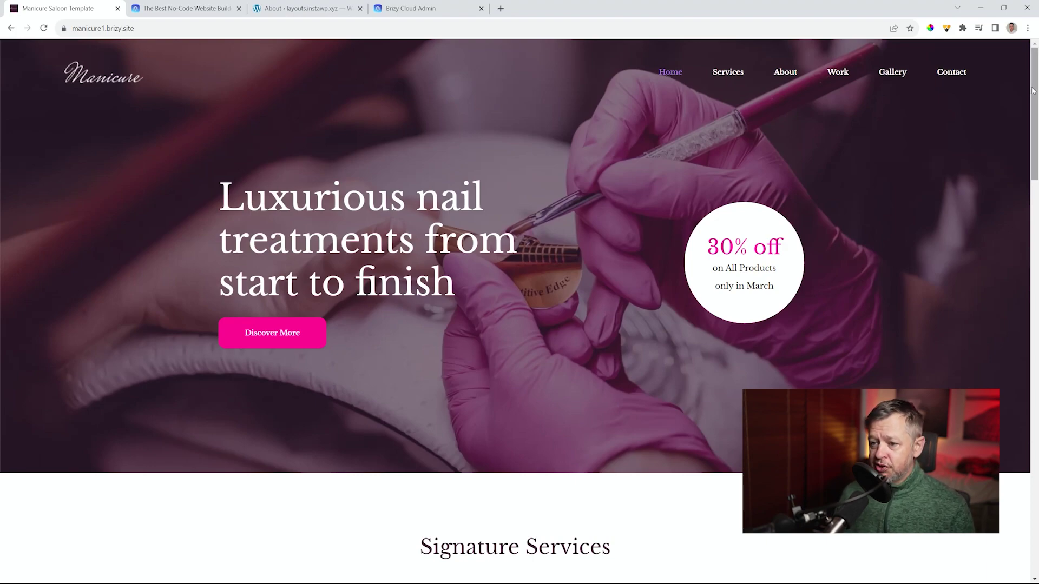
Step: Scroll the home page down past Signature Services to the Instagram posts
left_click_drag(1035, 103, 1036, 200)
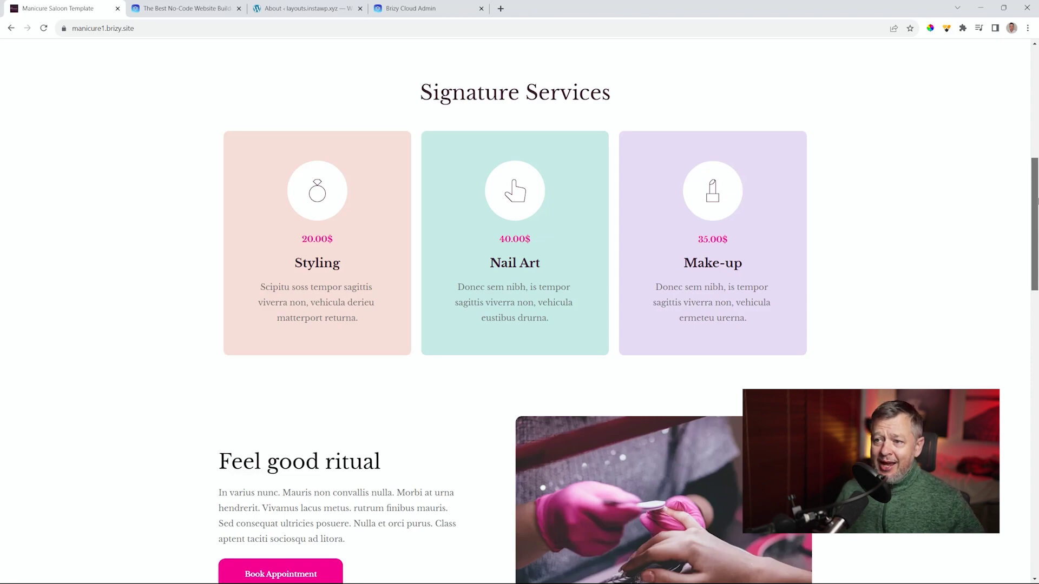
left_click_drag(1037, 201, 1037, 241)
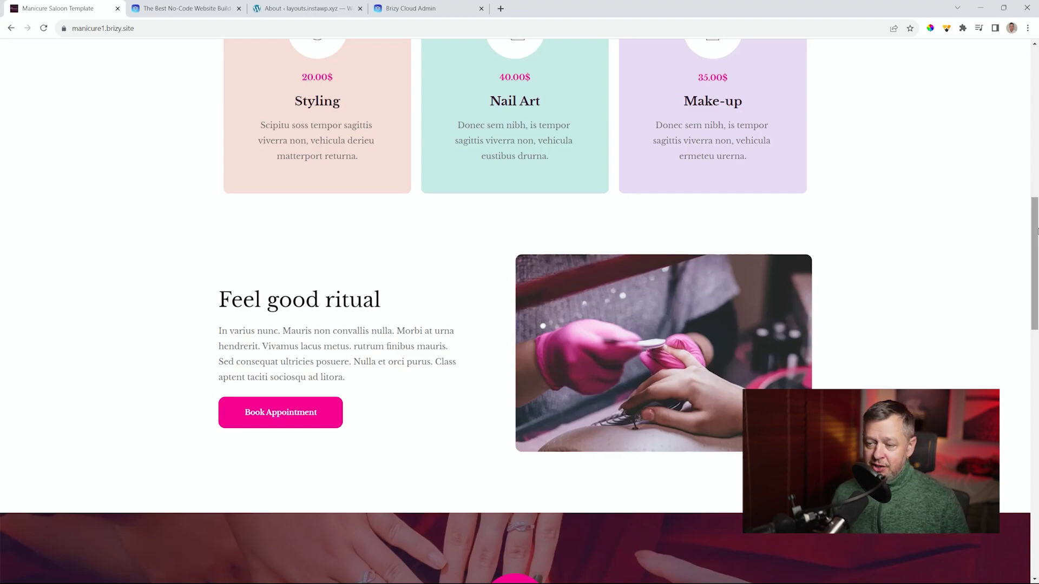
left_click_drag(1037, 241, 1037, 307)
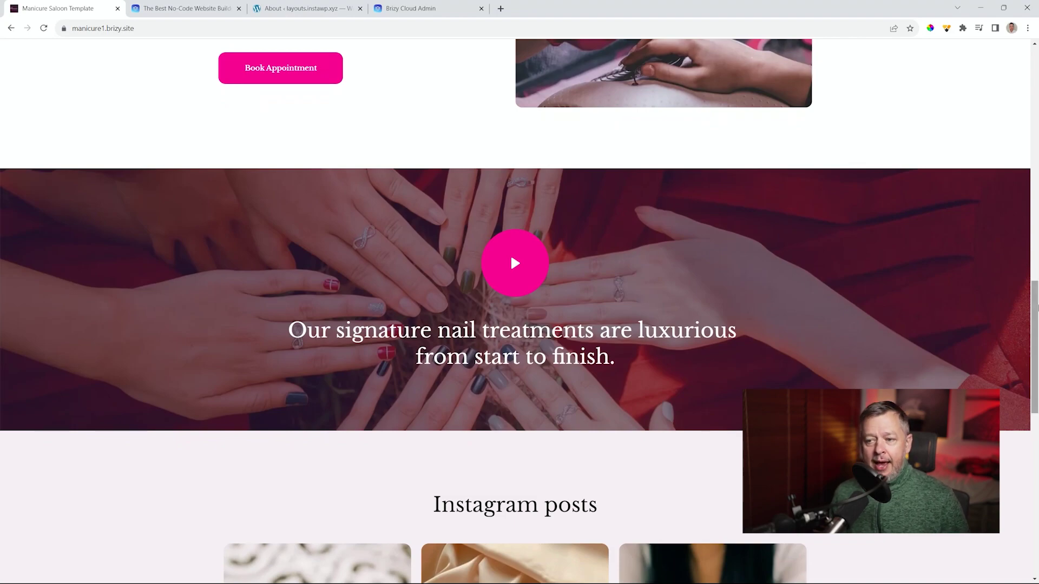
left_click_drag(1037, 307, 1037, 395)
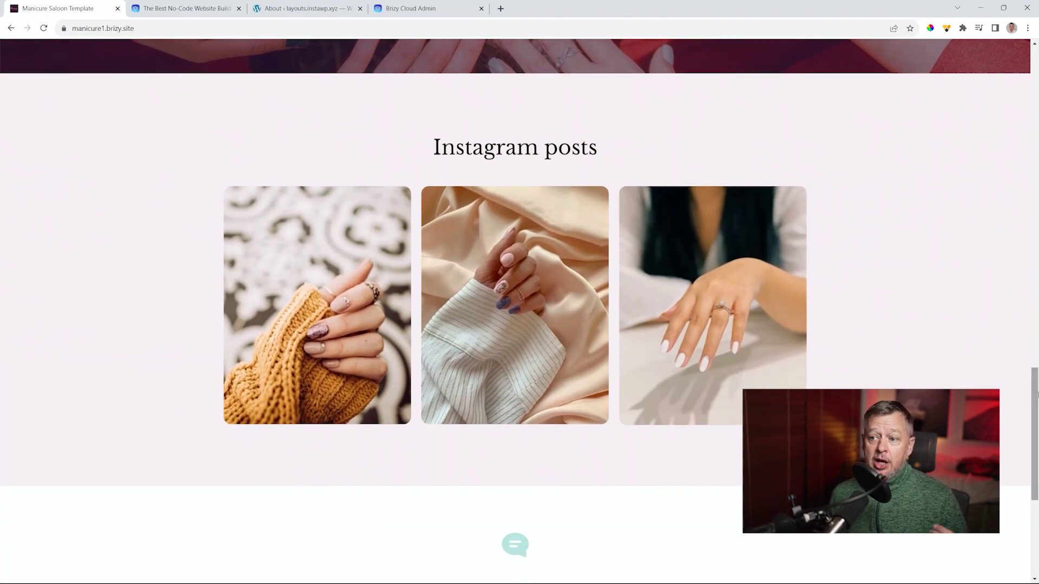
left_click_drag(1037, 395, 1036, 484)
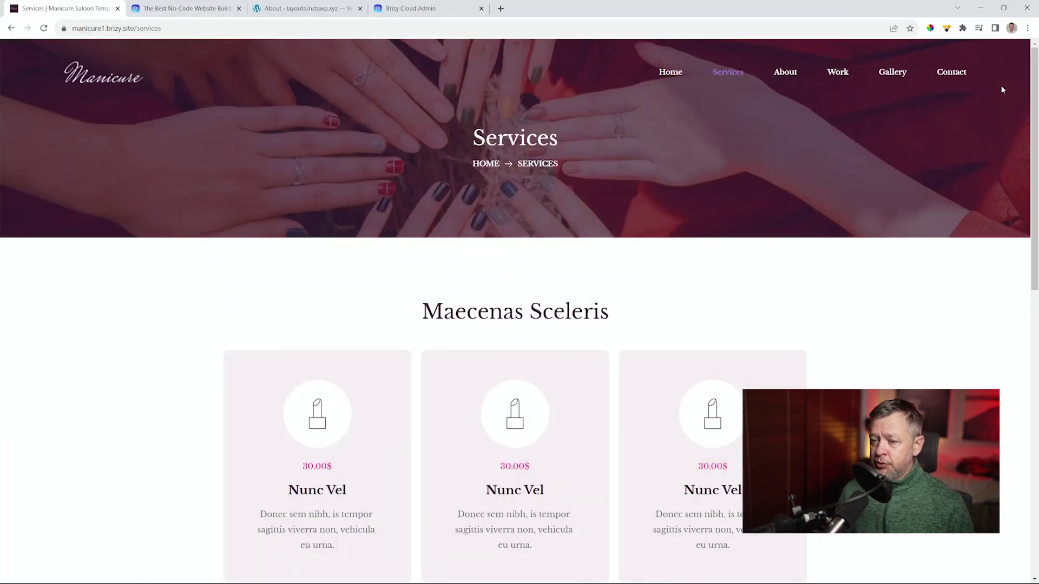
Step: Scroll through the Services page, then the About page down to the stats cards and gallery
left_click_drag(1037, 86, 1037, 136)
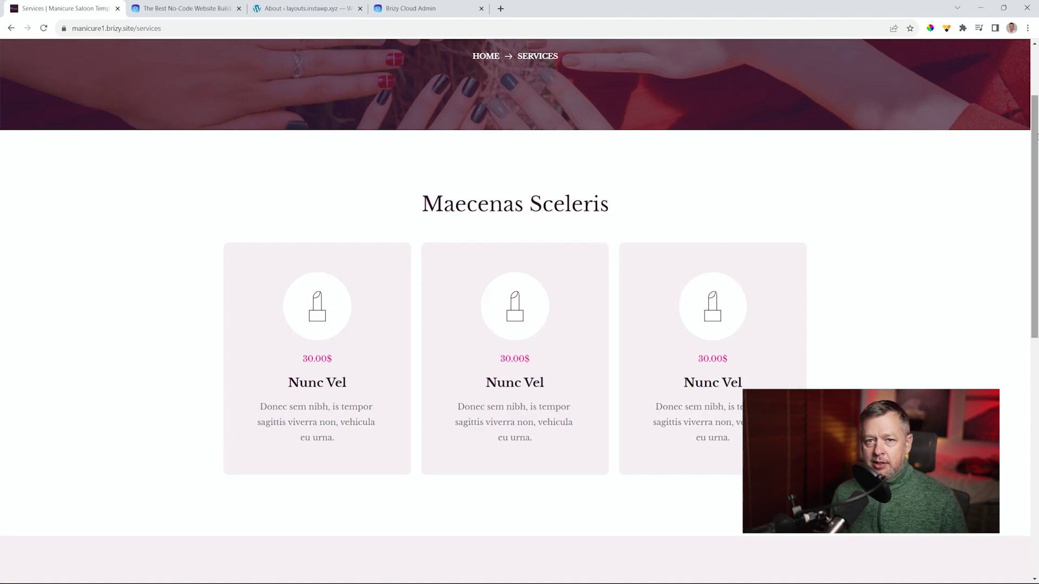
left_click_drag(1037, 130, 1038, 393)
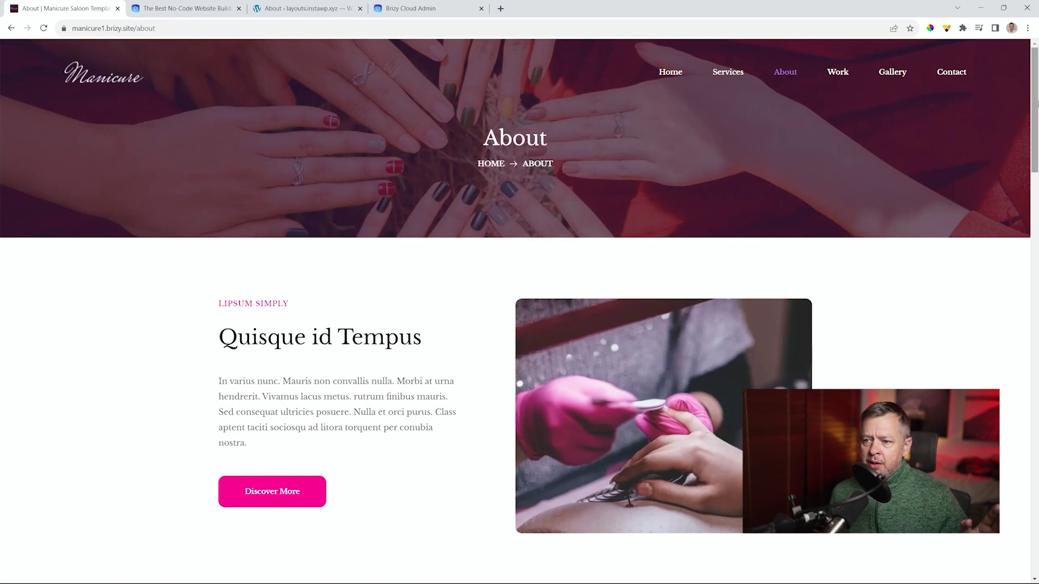
left_click_drag(1037, 101, 1037, 195)
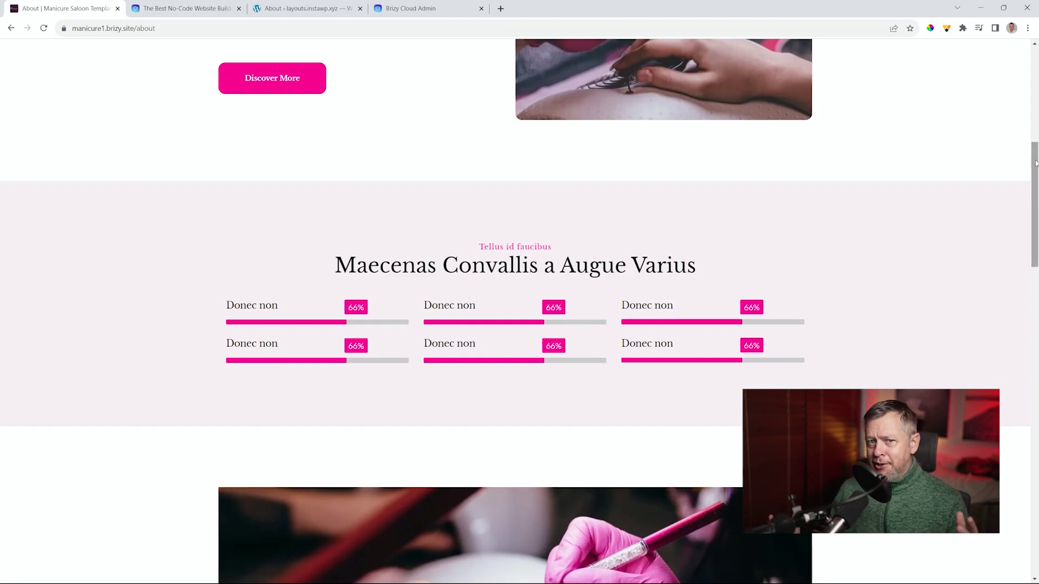
left_click_drag(1037, 194, 1037, 236)
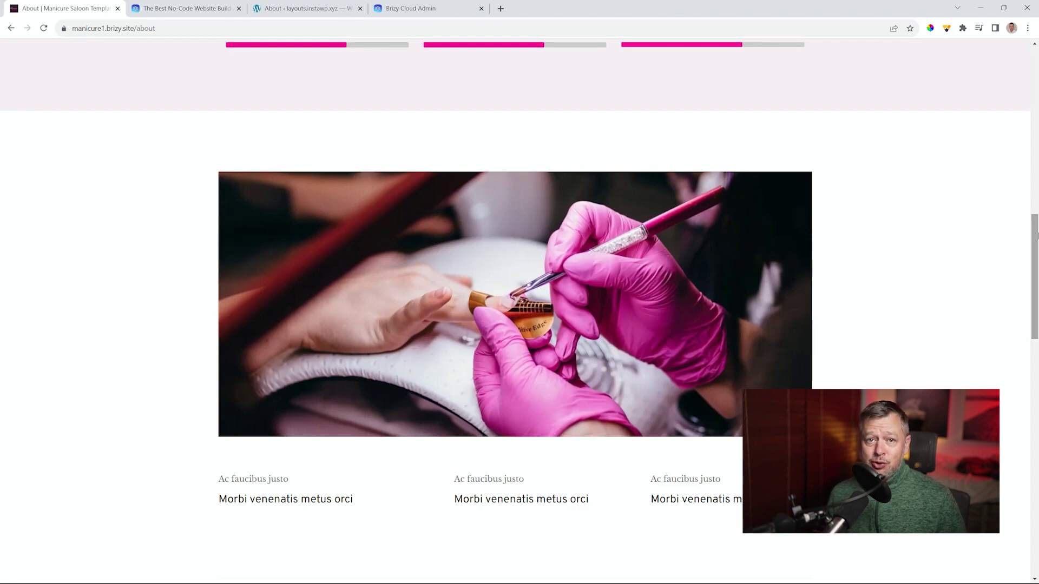
left_click_drag(1037, 236, 1037, 432)
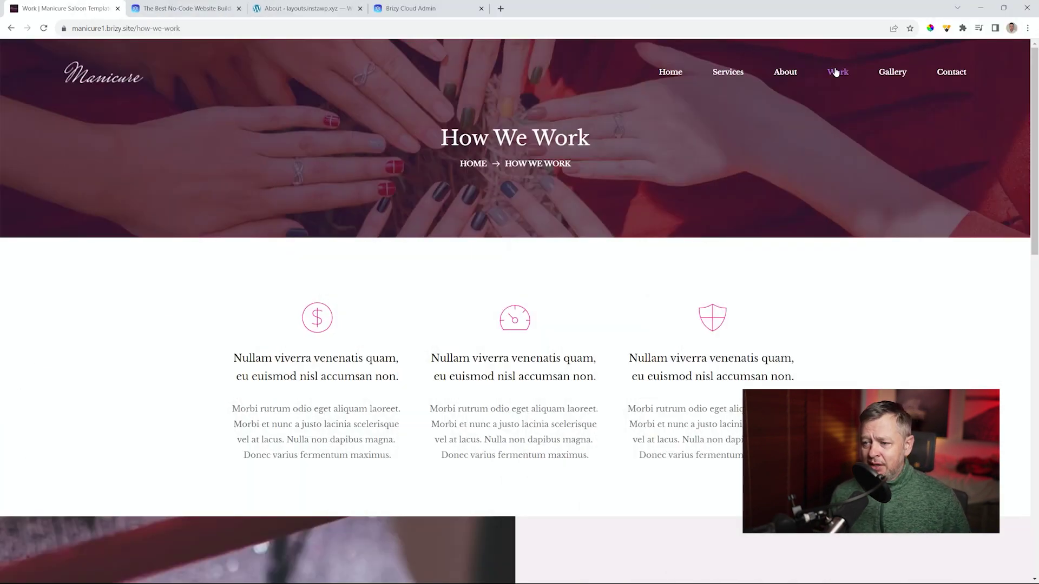
Step: Scroll through the How We Work and Gallery pages
left_click_drag(1034, 111, 1036, 416)
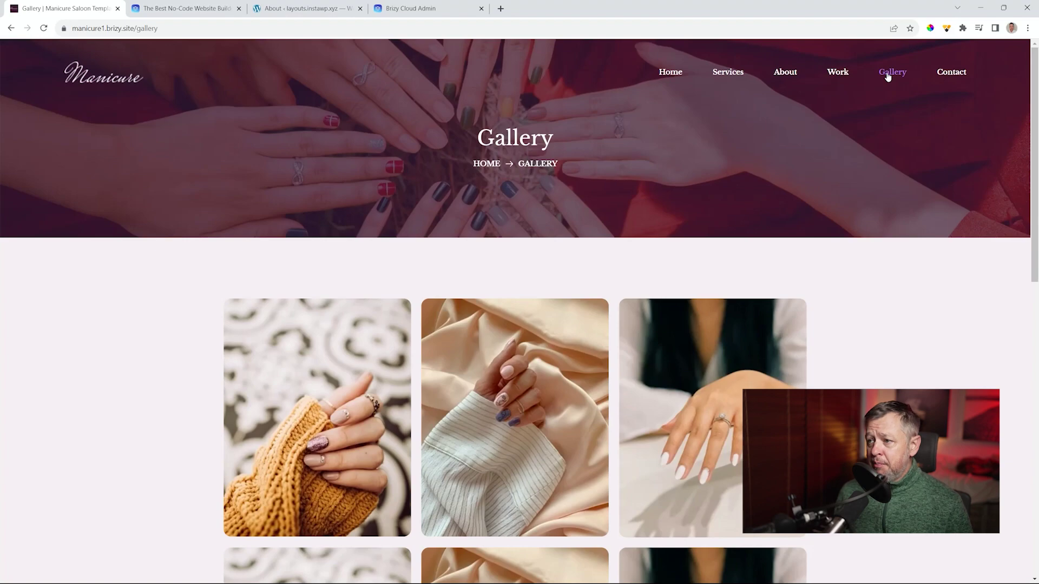
left_click_drag(1034, 68, 1035, 80)
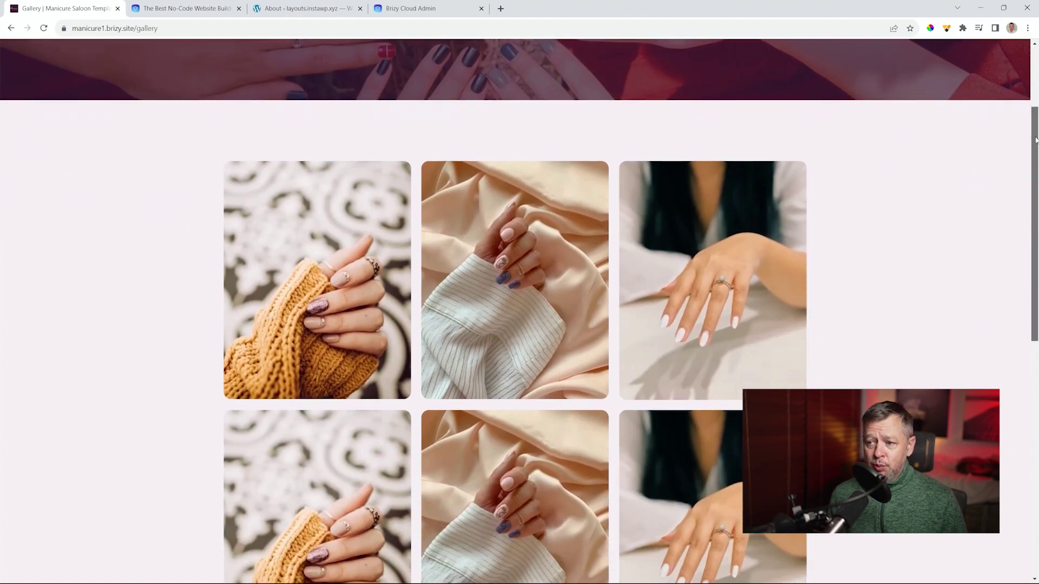
scroll(1035, 139, "down", 2)
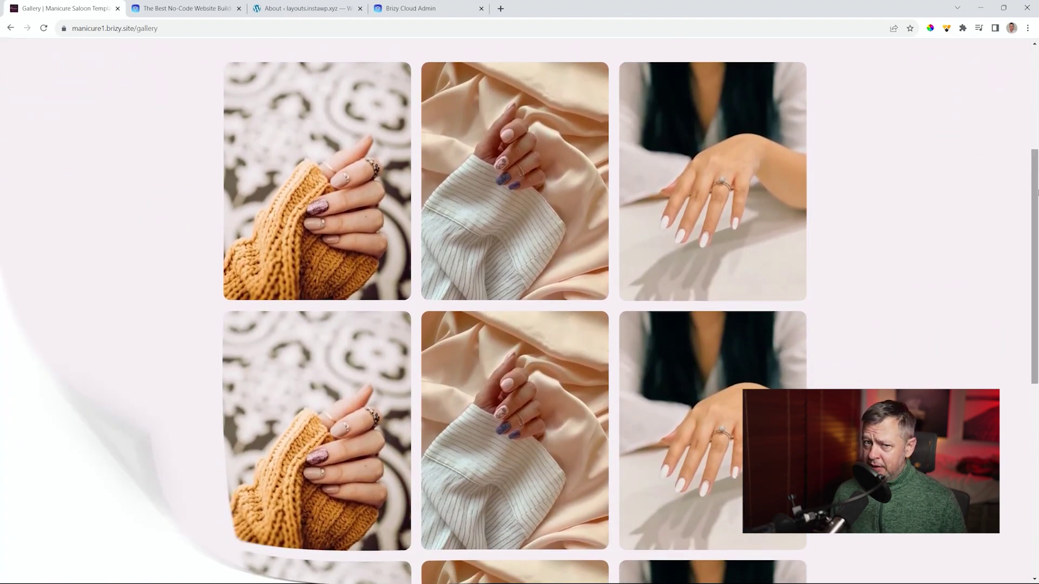
Step: View the Contact page down to the map, then switch to the brizy.io site
left_click(950, 77)
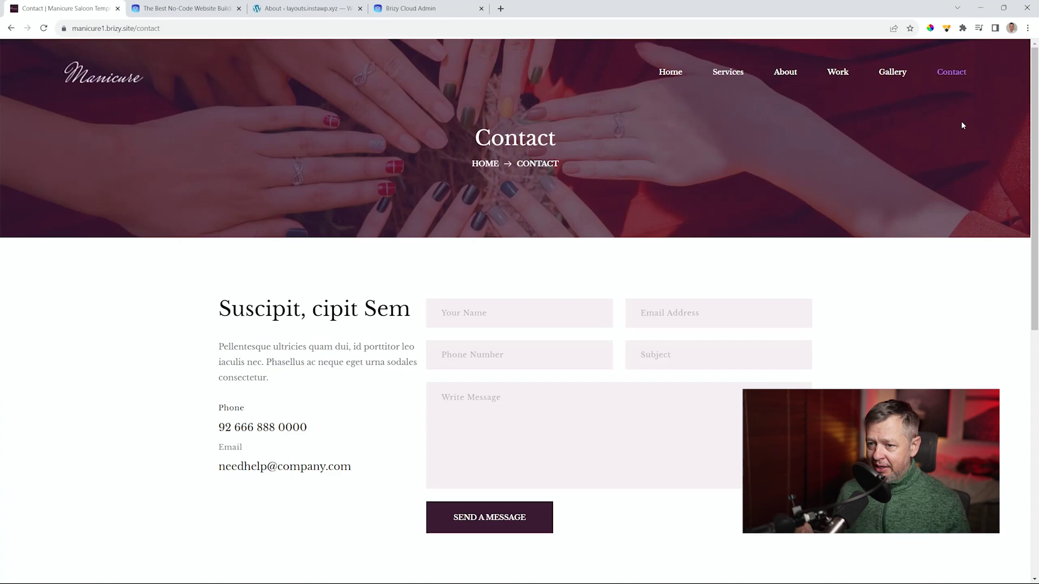
left_click_drag(1035, 88, 1036, 351)
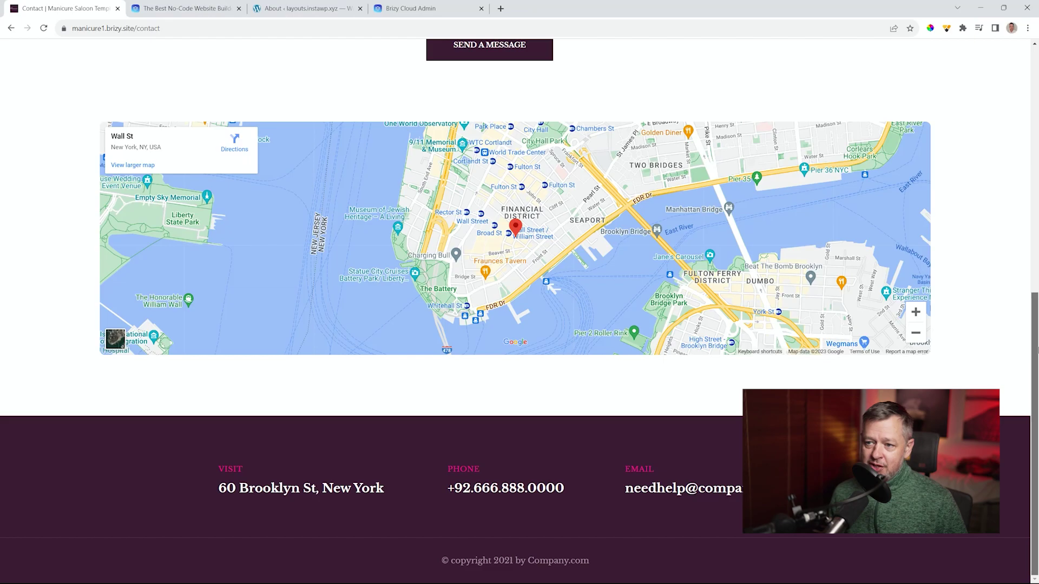
left_click(184, 8)
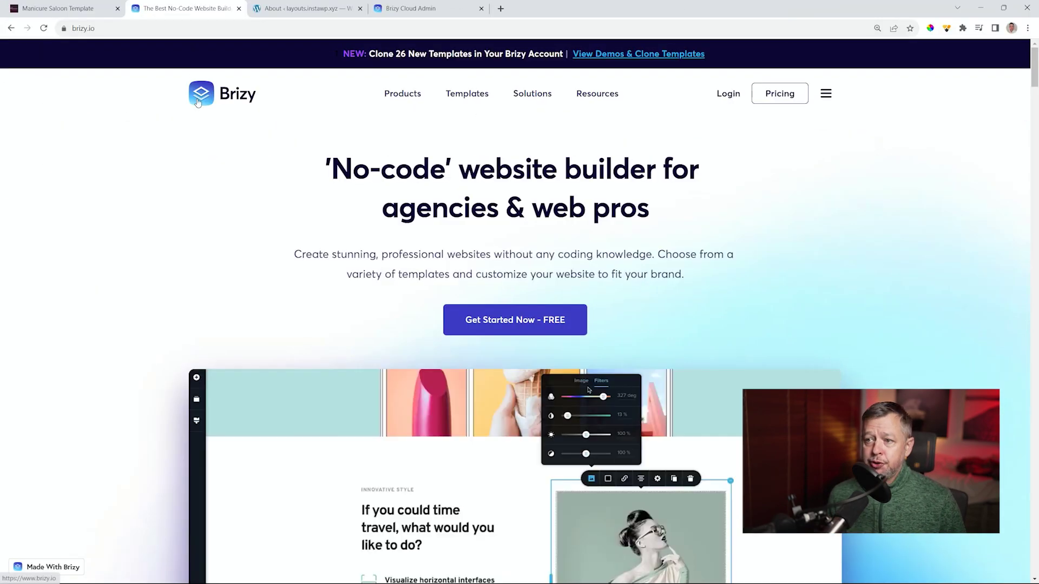
Step: Find the Manicure template on page 6 of Brizy's templates gallery, then return to WordPress admin
mouse_move(471, 97)
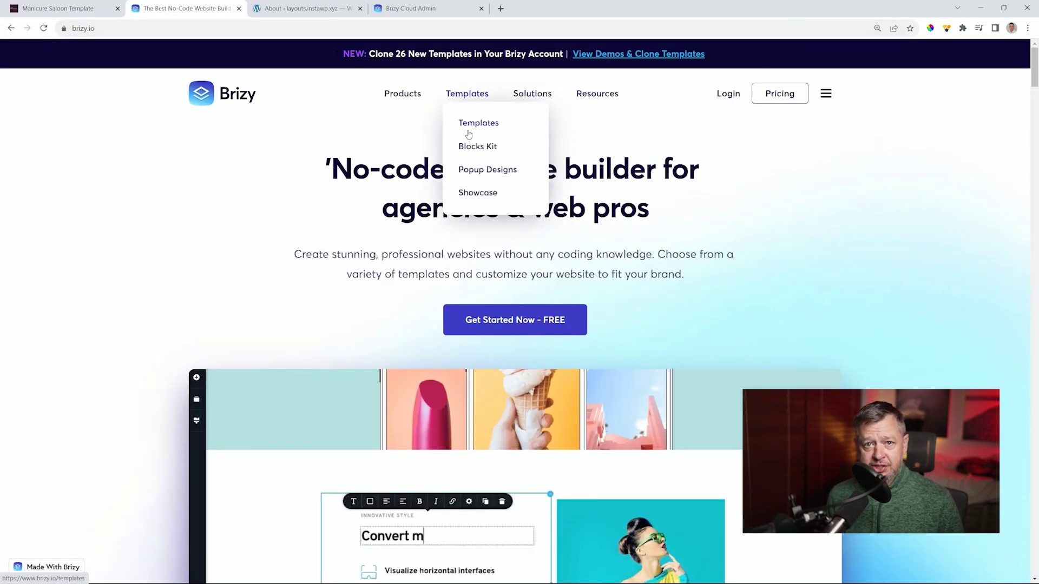
left_click(468, 124)
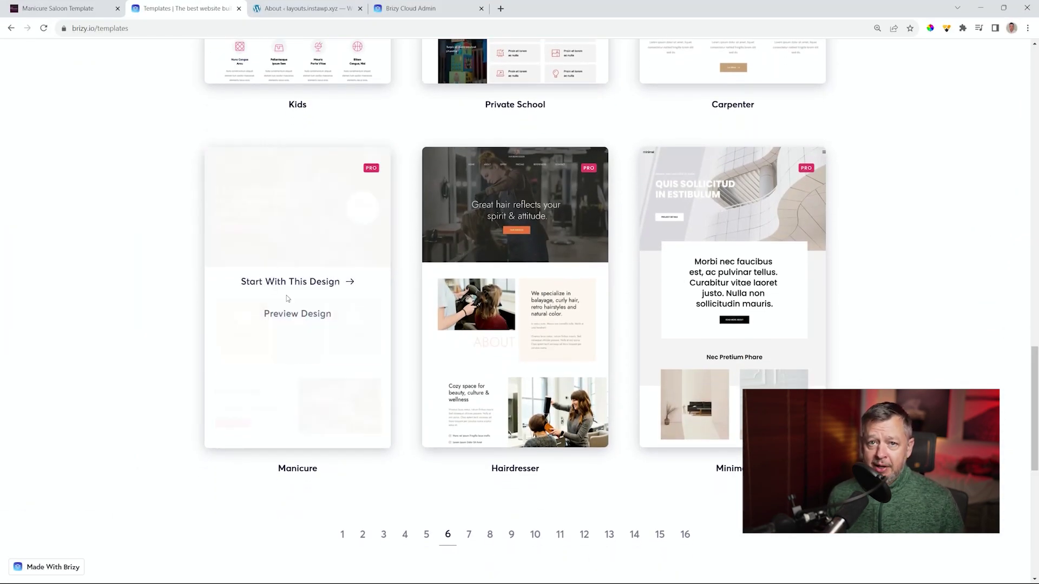
left_click(318, 11)
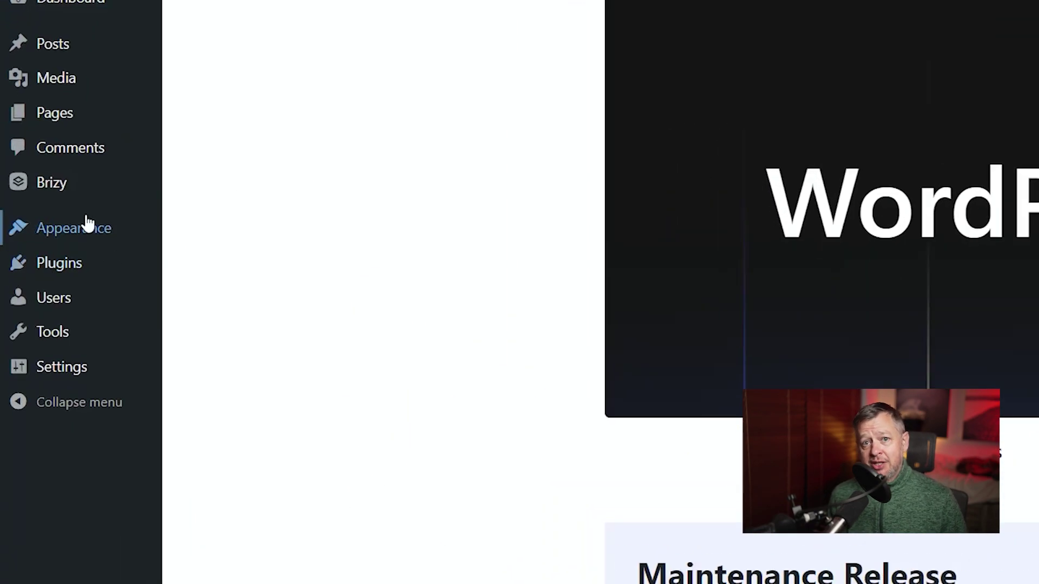
mouse_move(67, 195)
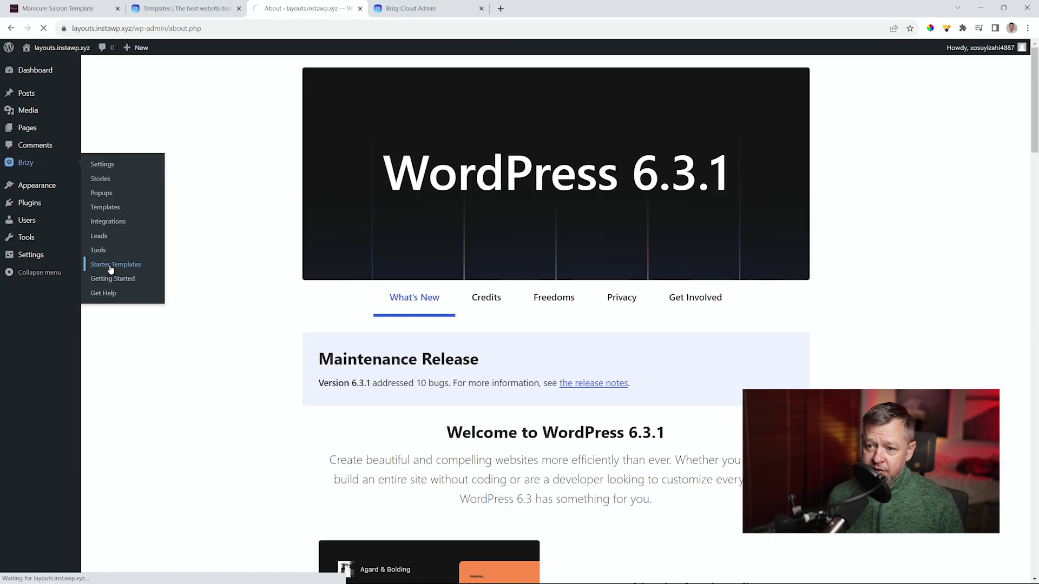
Step: Search Brizy's starter templates in WordPress for 'manicure'
left_click(223, 396)
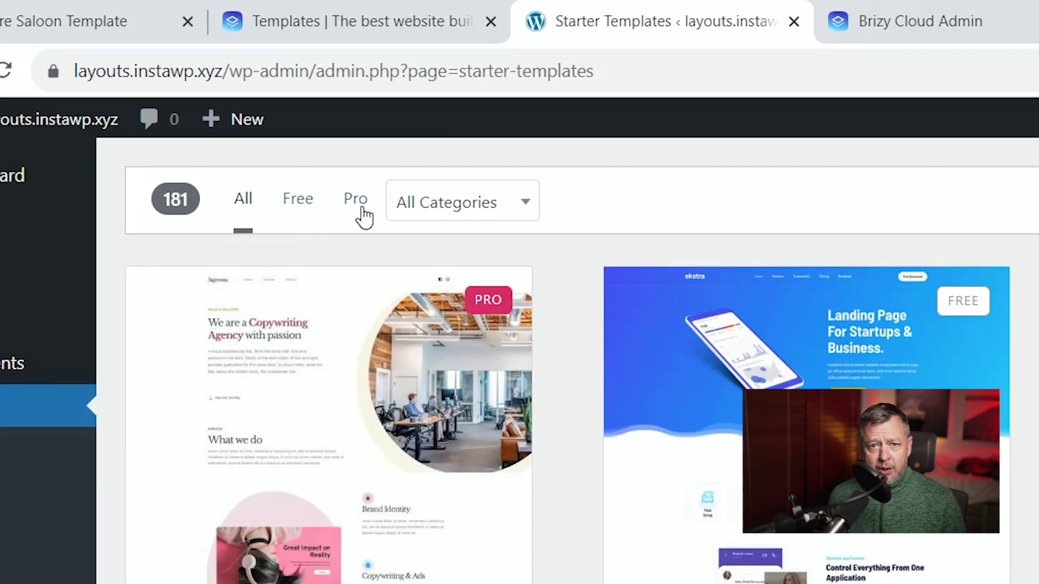
left_click(486, 205)
mouse_move(523, 317)
left_mouse_down()
mouse_move(522, 443)
mouse_move(528, 313)
left_mouse_up()
left_click(589, 208)
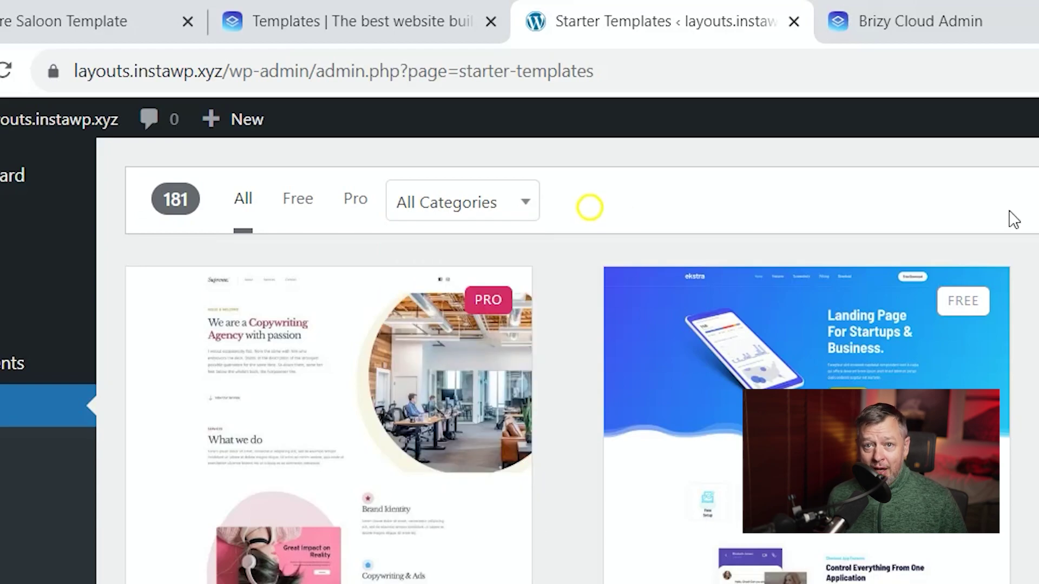
left_click(710, 202)
type("manicure")
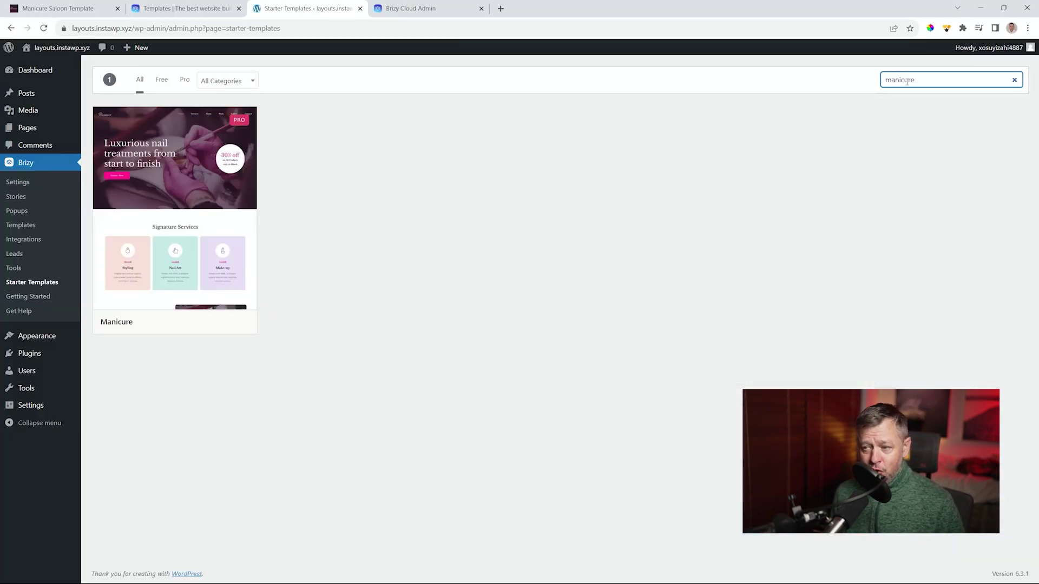
Step: Install the Manicure template, deleting existing content, and view the site's live homepage
mouse_move(169, 276)
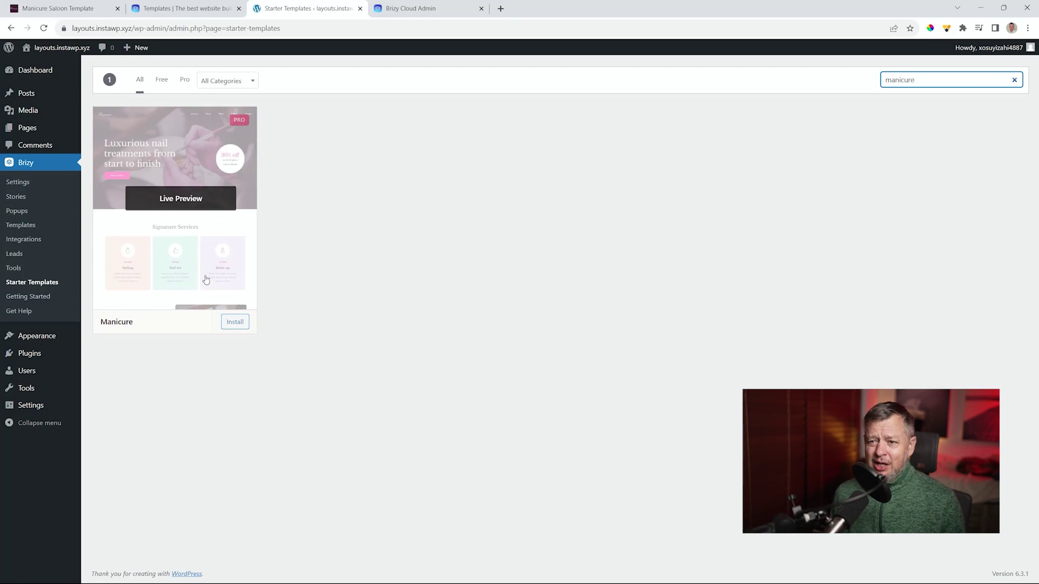
left_click(235, 322)
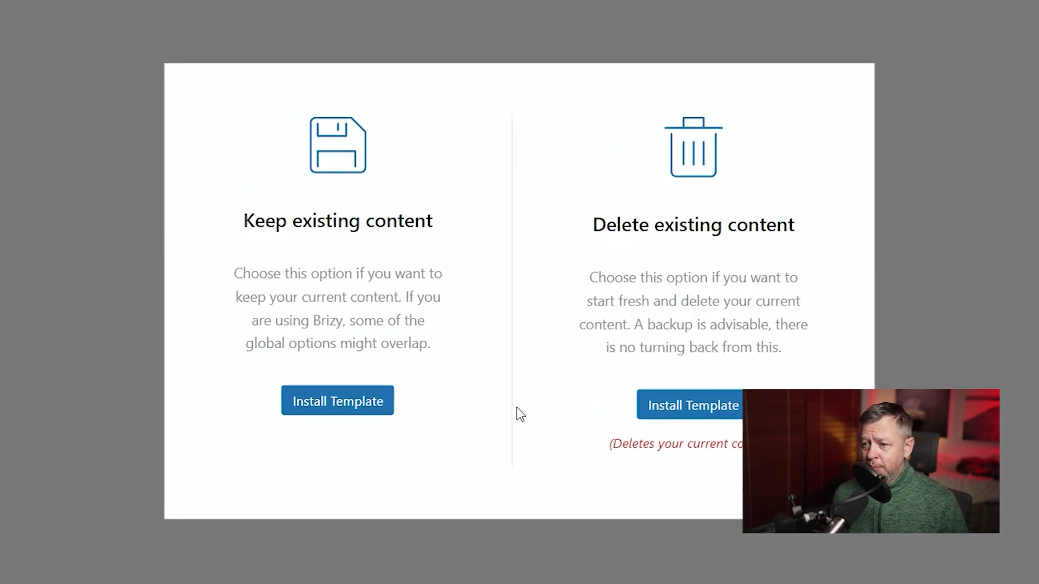
left_click(683, 408)
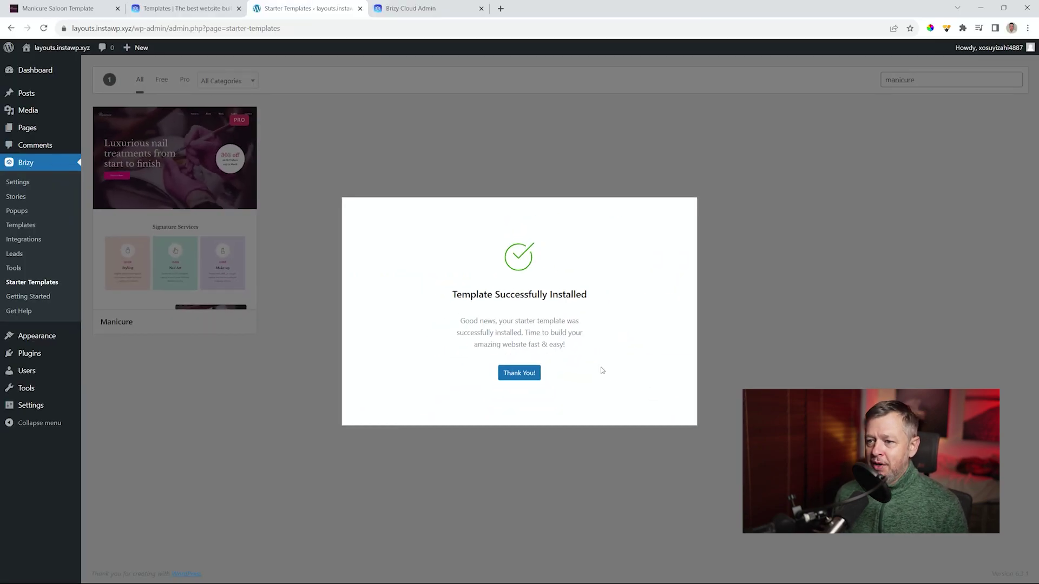
left_click(528, 373)
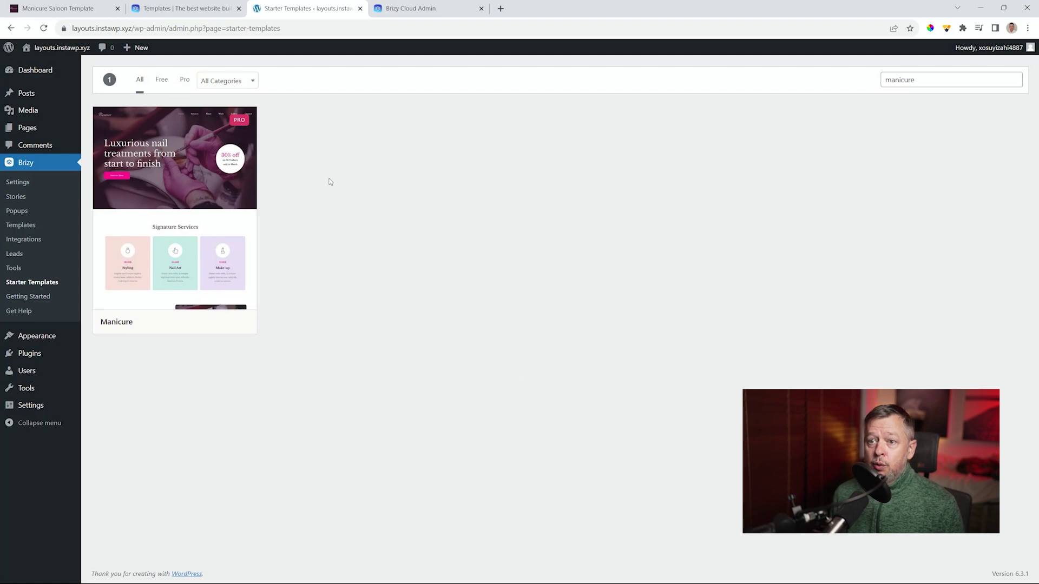
left_click(67, 48)
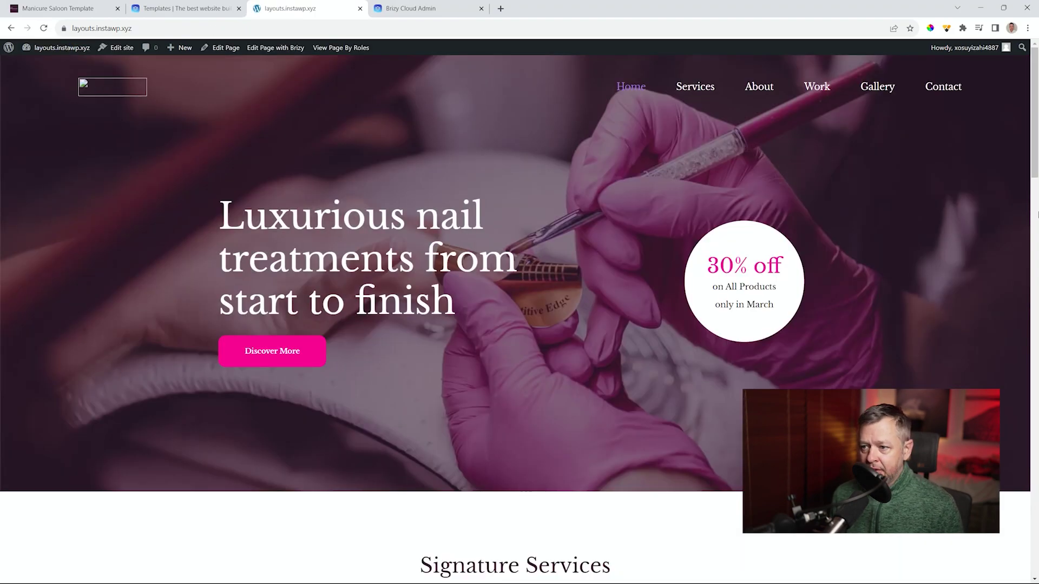
Step: Open the homepage in the Brizy editor and bring up the testimonial section's global options
left_click(281, 50)
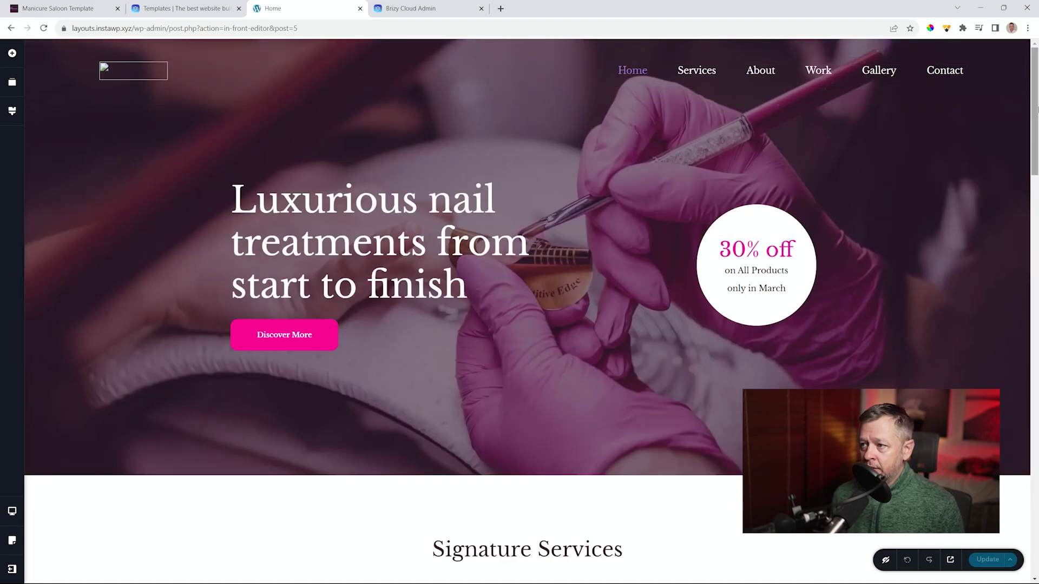
scroll(1034, 106, "down", 4)
left_click_drag(1035, 107, 1034, 456)
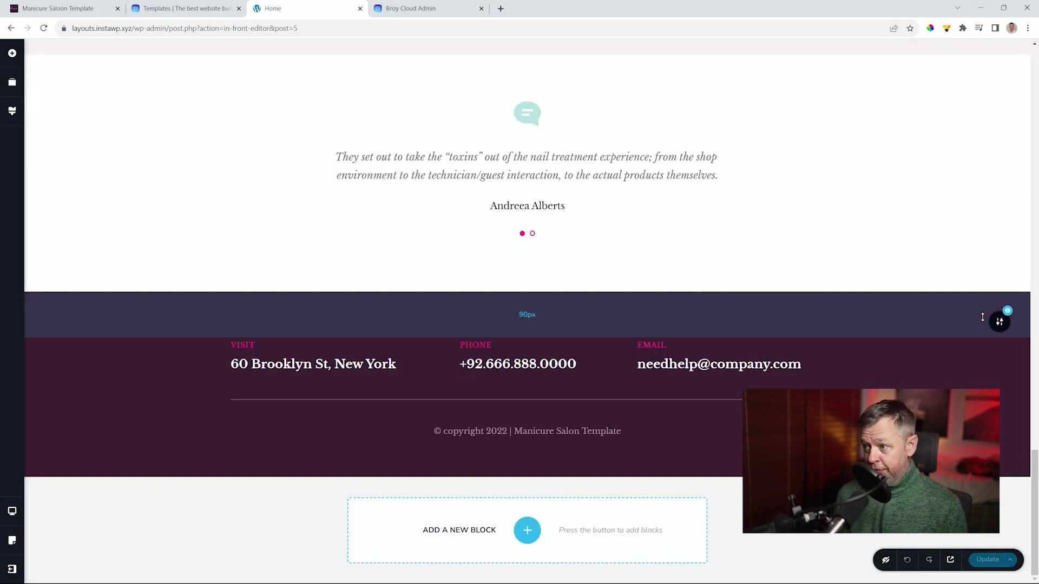
left_click_drag(1036, 493, 1036, 443)
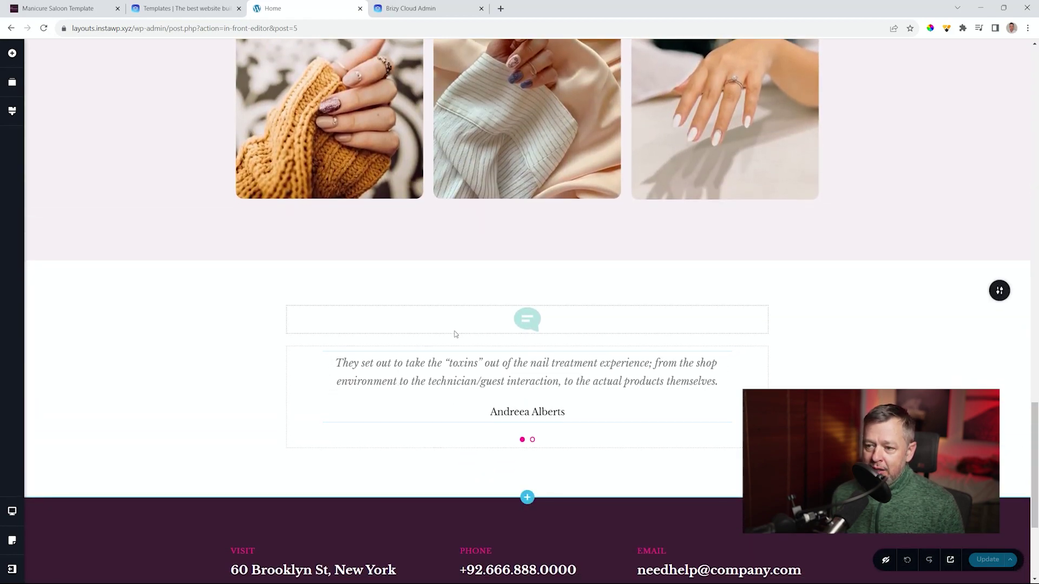
left_click(1007, 292)
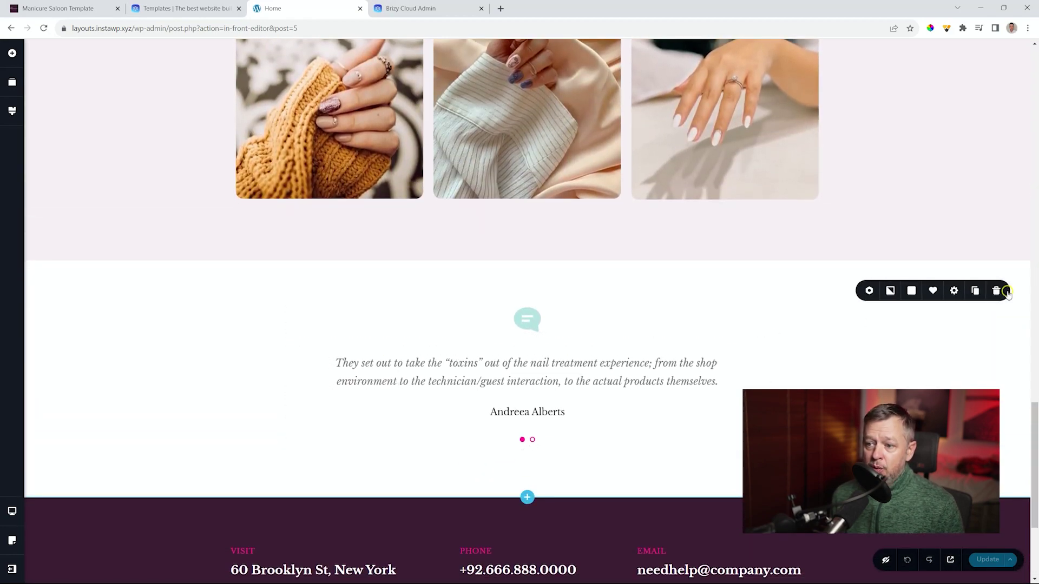
left_click(870, 292)
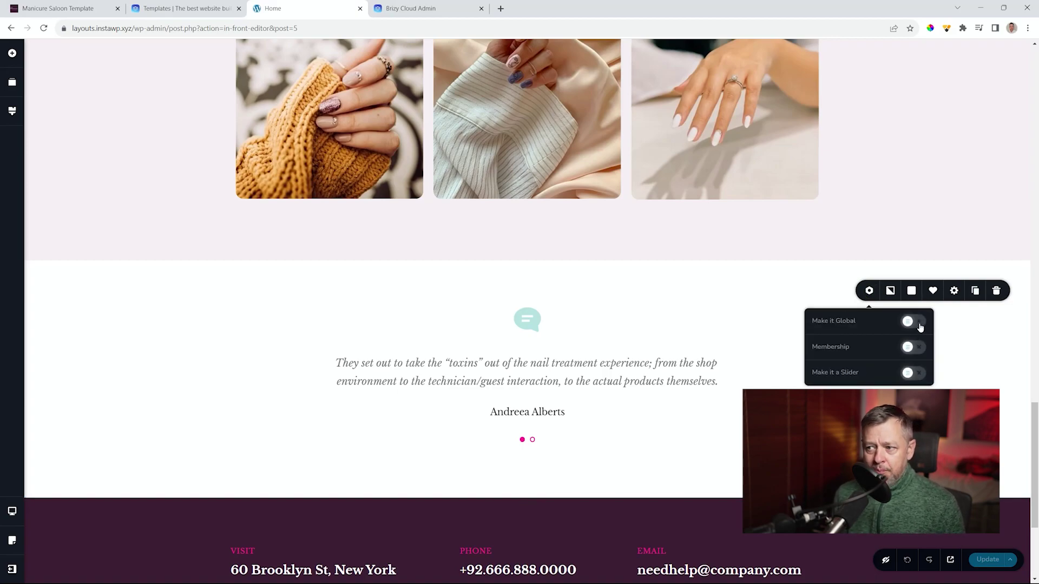
Step: Make the testimonial section a global block with an Include Pages Home condition, and save it
left_click(918, 322)
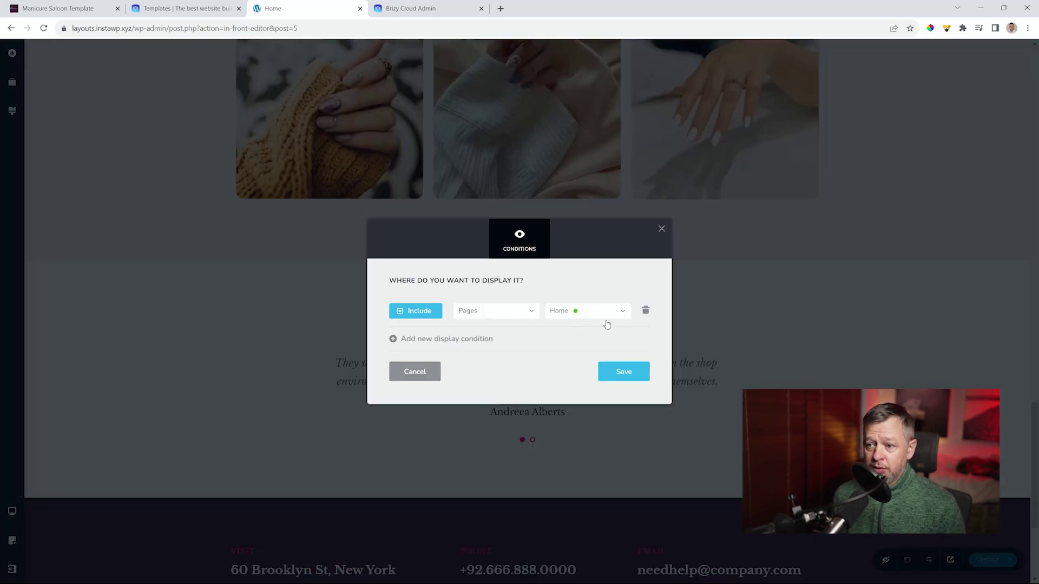
left_click(632, 376)
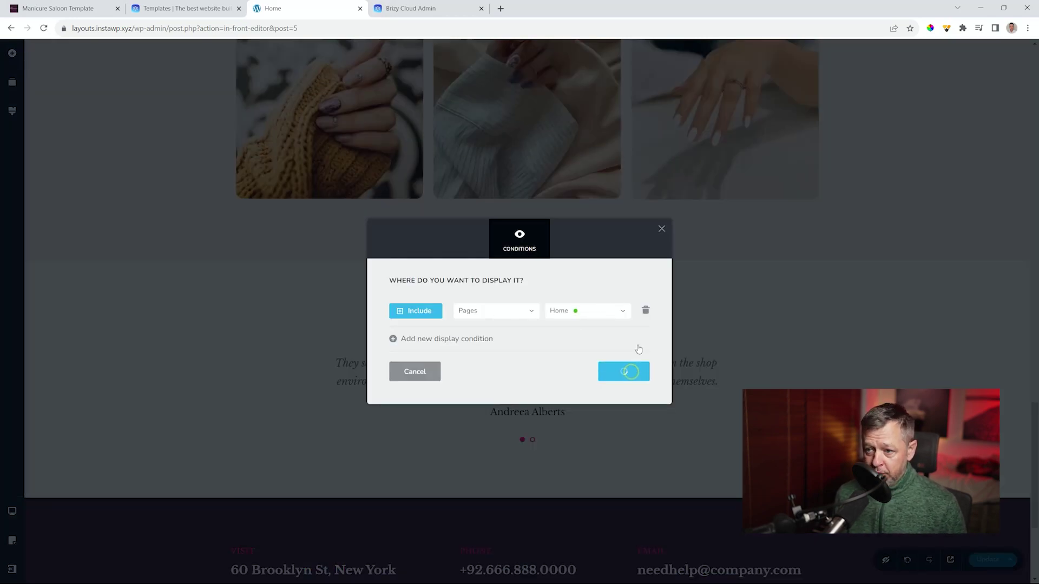
left_click(662, 230)
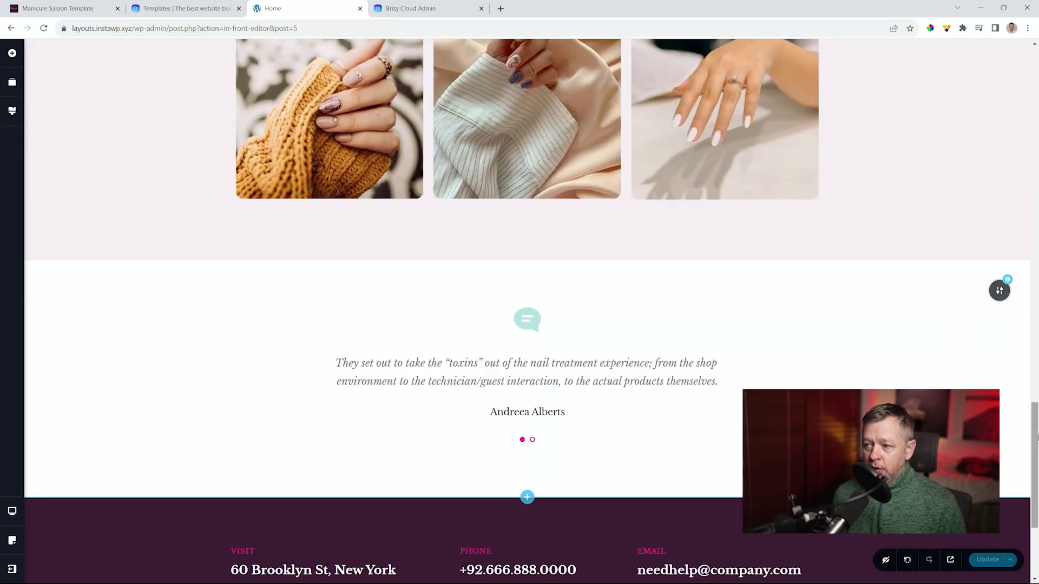
left_click_drag(1035, 438, 1034, 73)
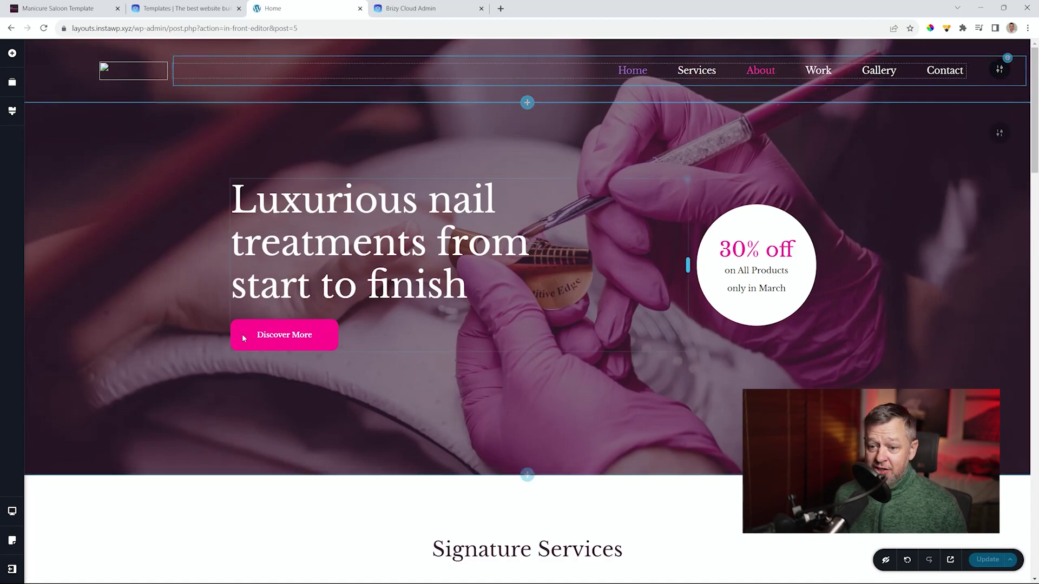
left_click(11, 569)
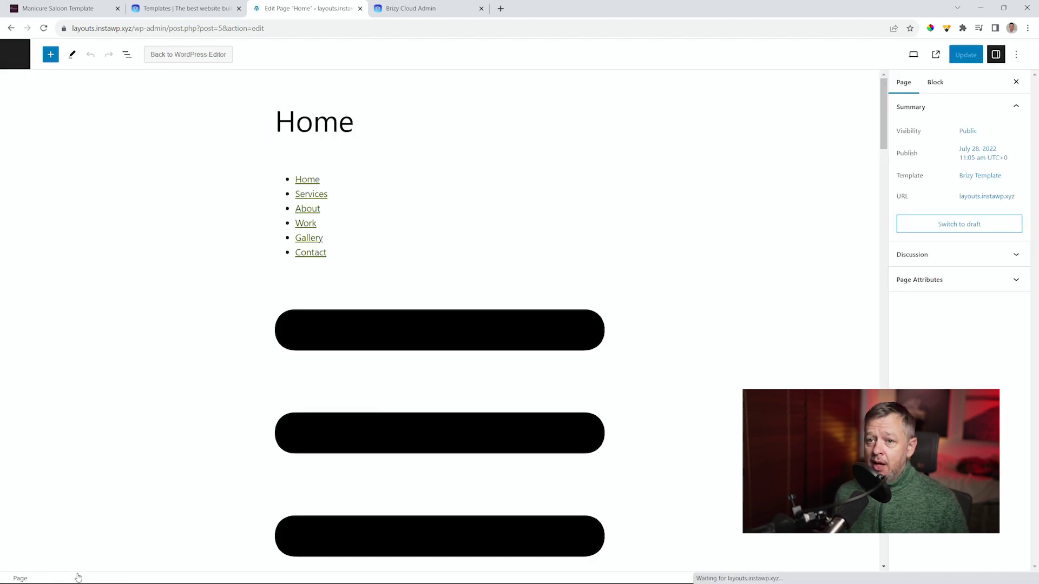
Step: Go to the Pages list and open the About page with Brizy
left_click(11, 57)
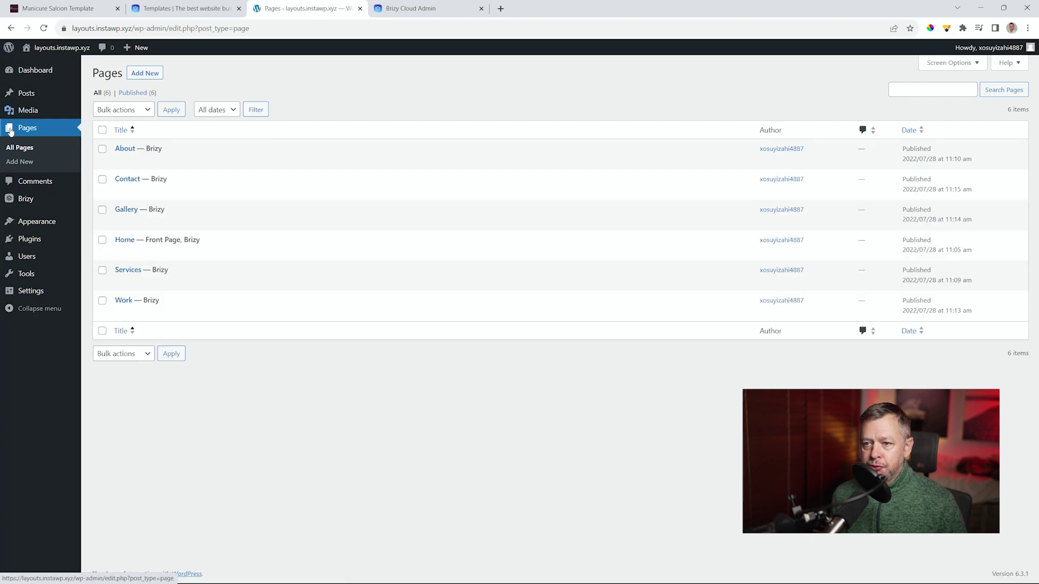
mouse_move(127, 157)
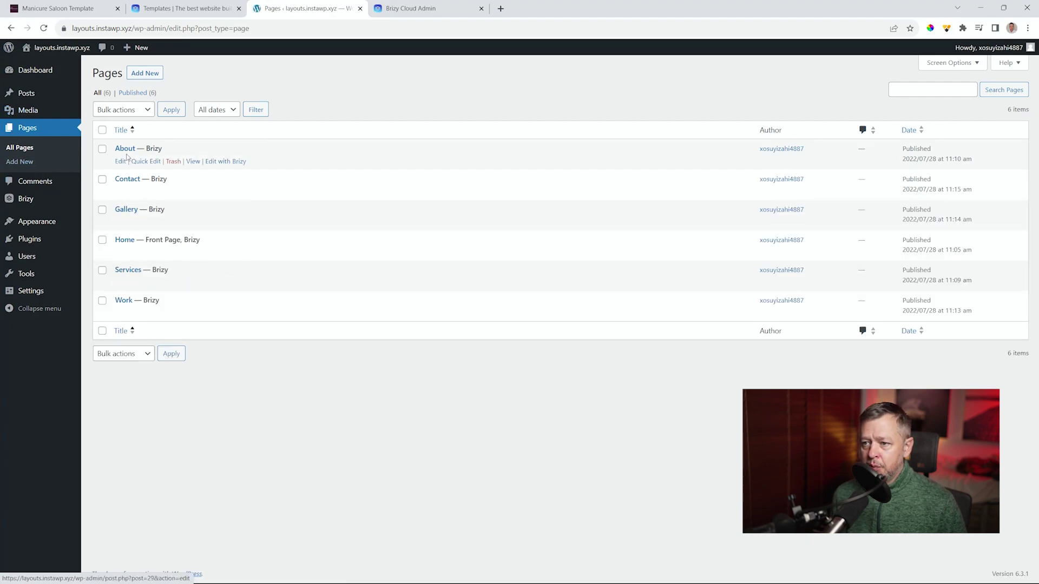
left_click(225, 162)
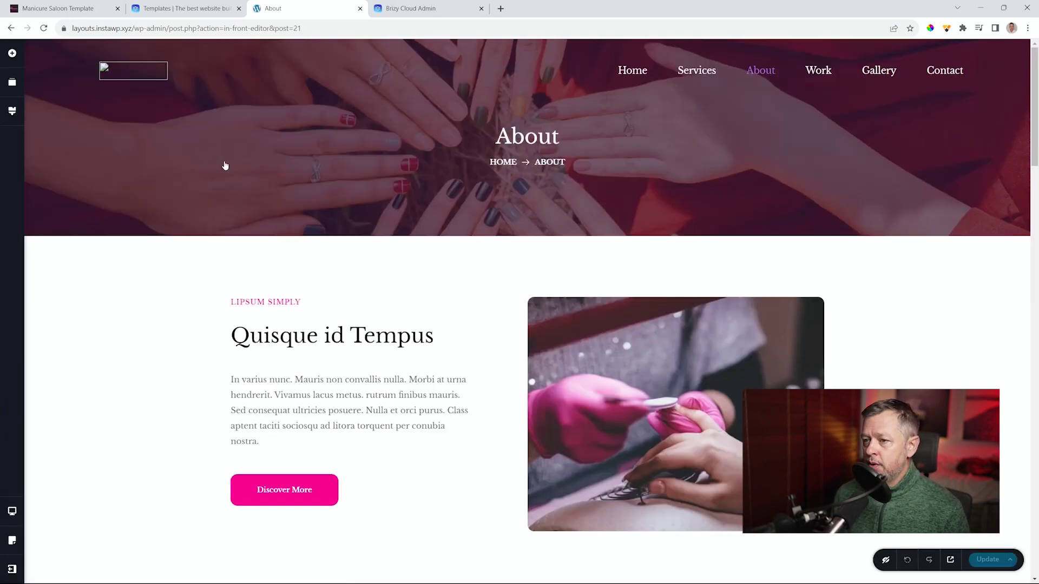
Step: Insert the saved global testimonial block from Global Blocks into the About page
scroll(1036, 96, "down", 1)
left_click_drag(1036, 96, 1036, 335)
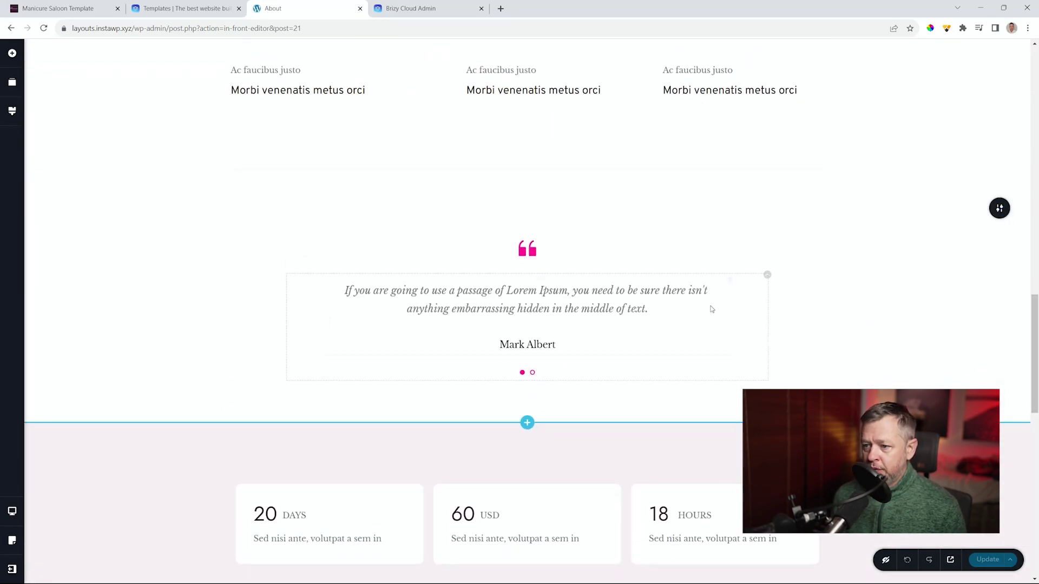
left_click(527, 423)
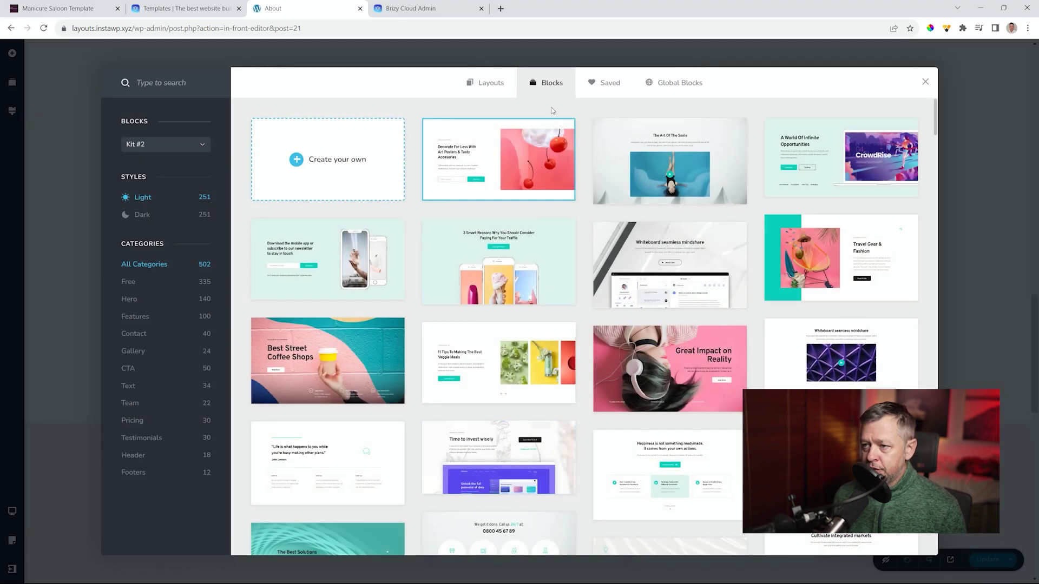
left_click(674, 86)
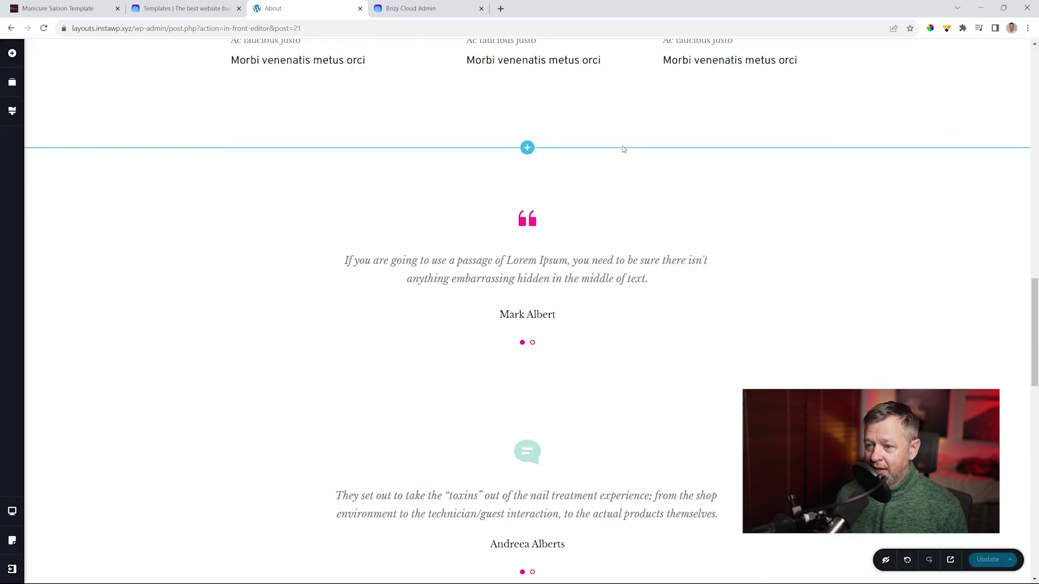
scroll(623, 149, "down", 2)
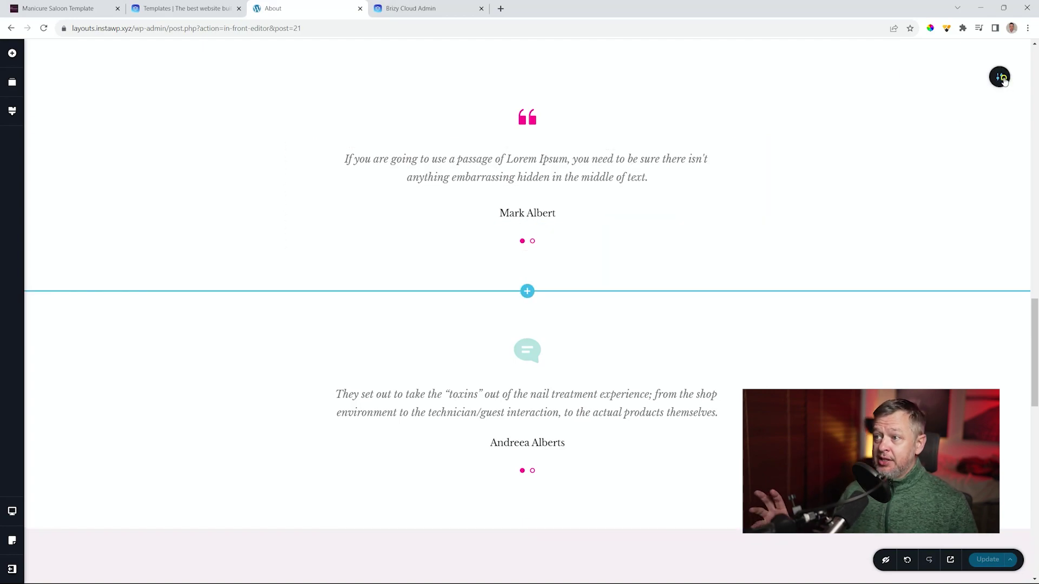
scroll(998, 81, "down", 5)
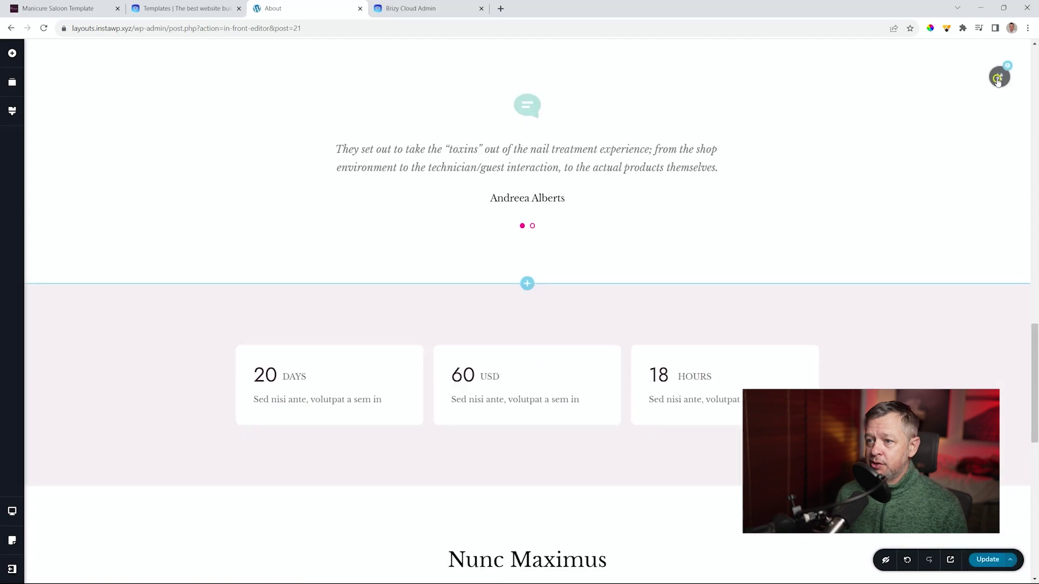
scroll(751, 147, "up", 2)
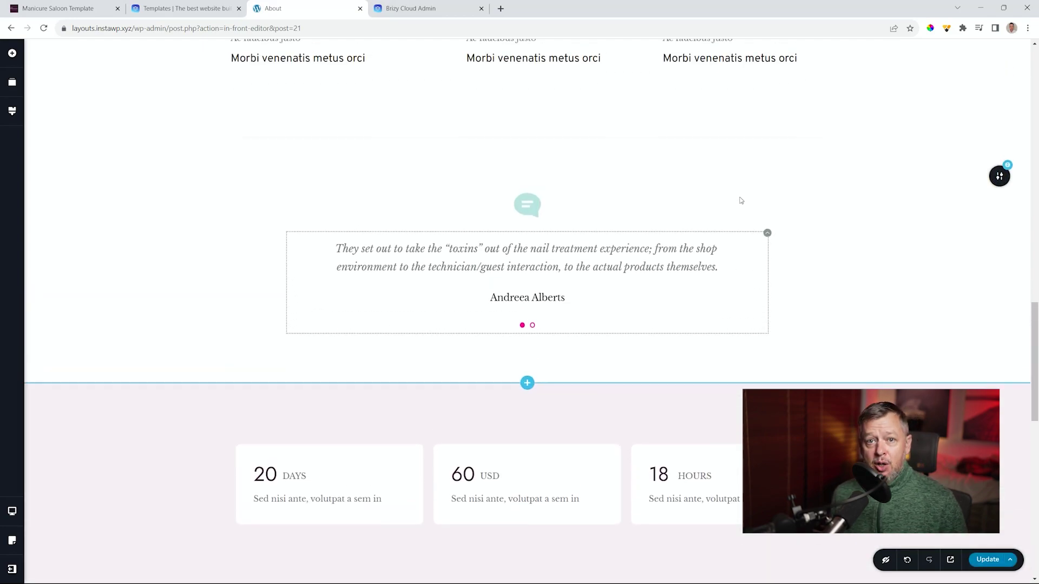
left_click(1000, 181)
Step: Add an Include Pages About display condition alongside Home and save it
left_click(889, 177)
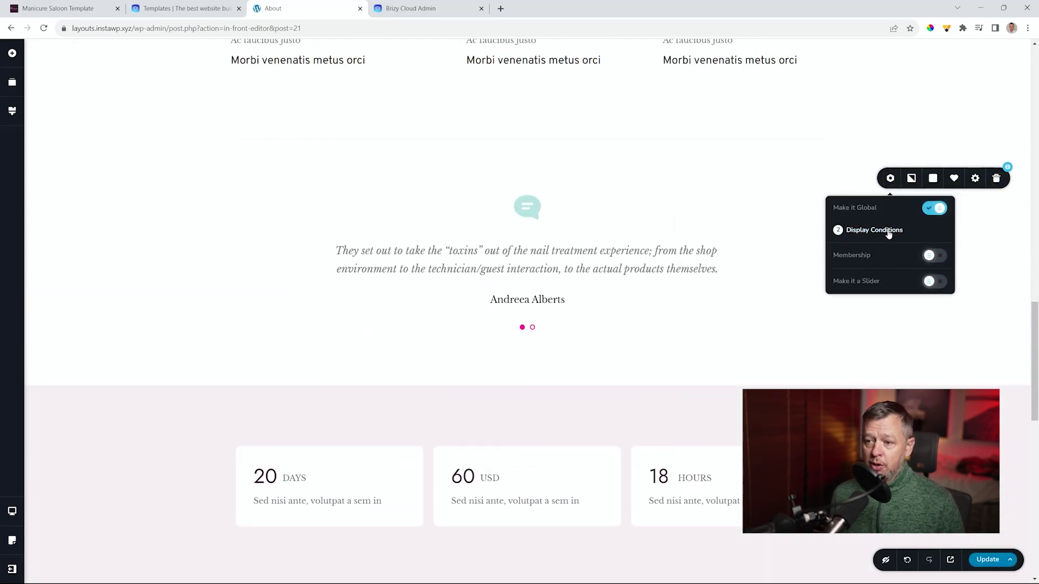
left_click(889, 231)
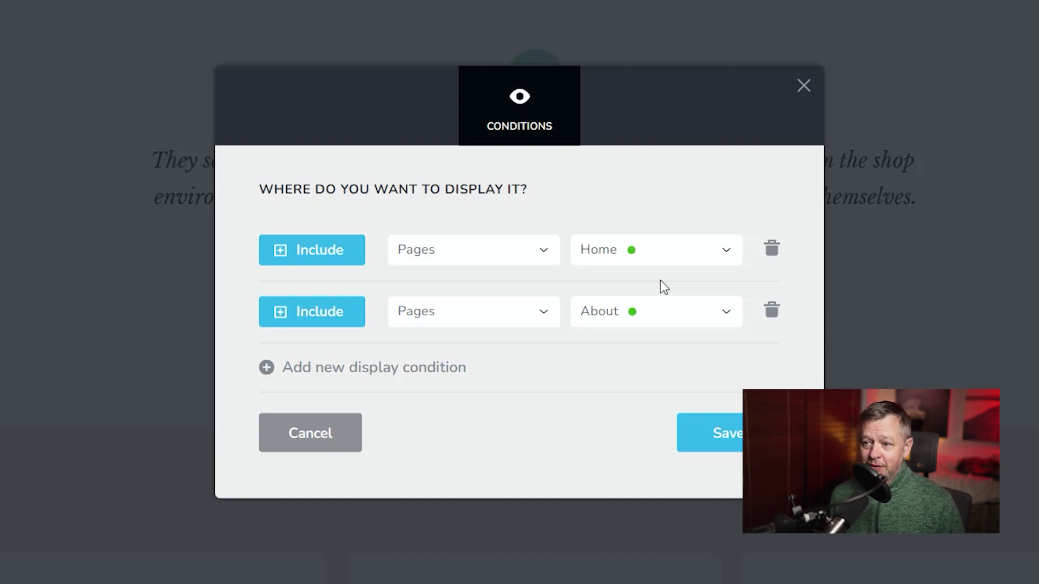
left_click(736, 445)
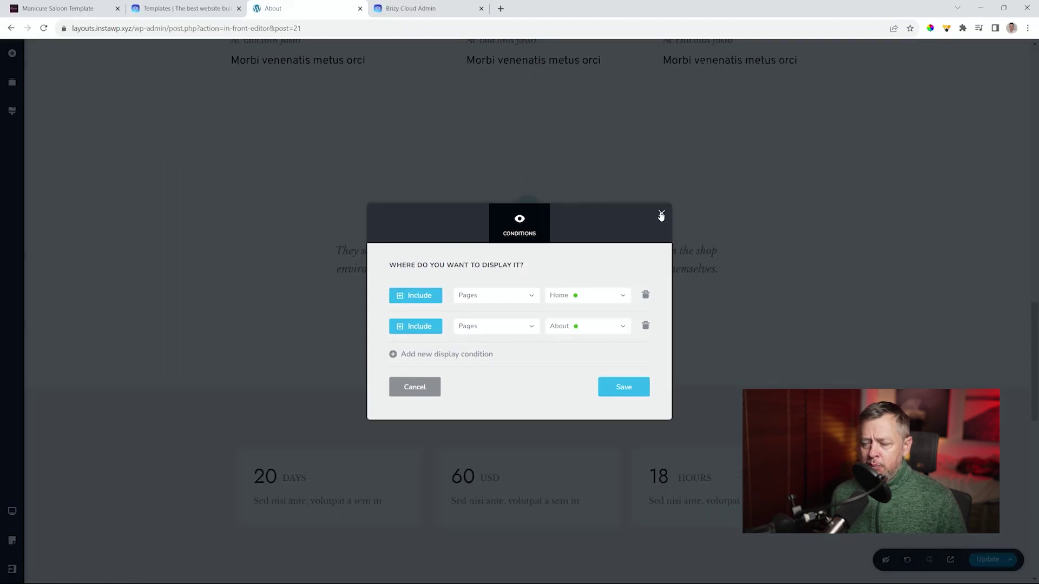
left_click(660, 214)
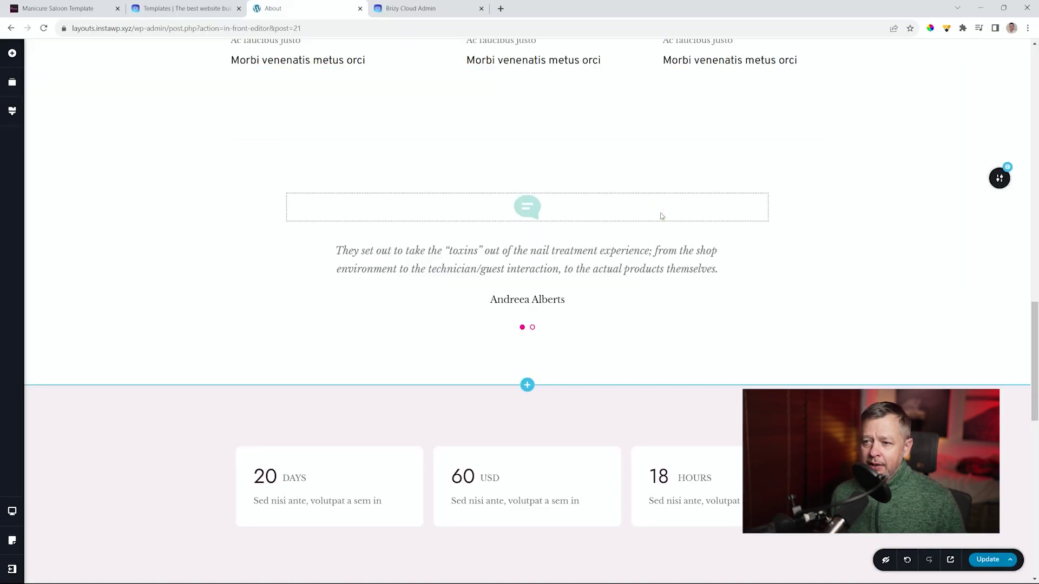
scroll(602, 209, "down", 1)
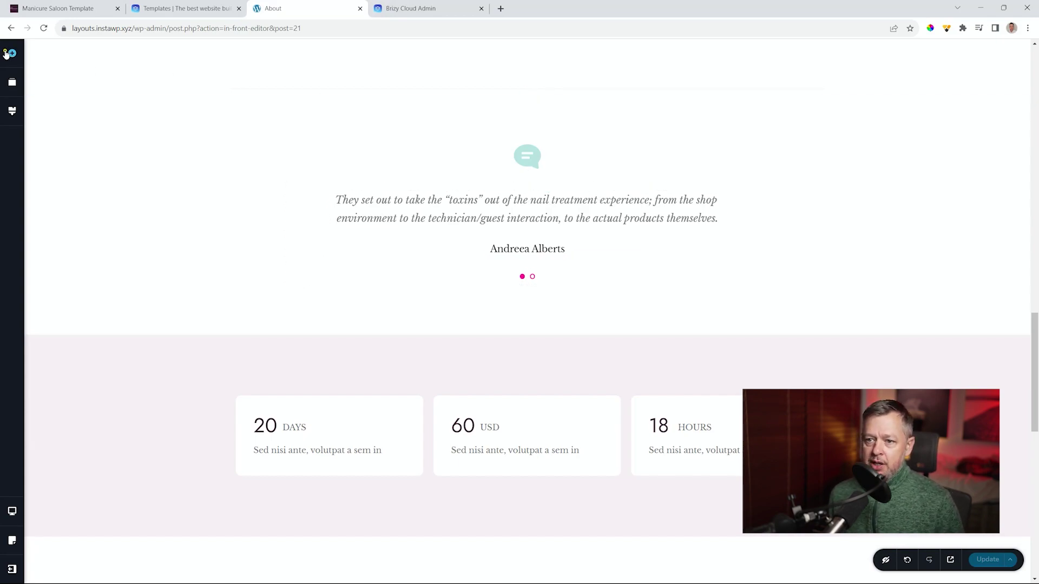
Step: Add empty columns to the testimonial, with an image on the left and a video on the right
left_click(8, 54)
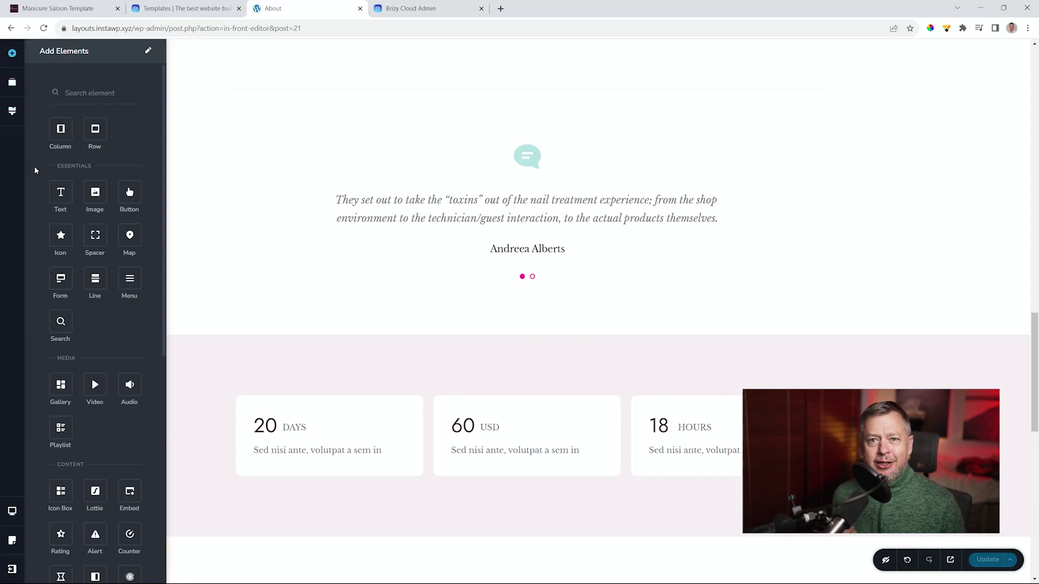
left_click_drag(61, 128, 403, 257)
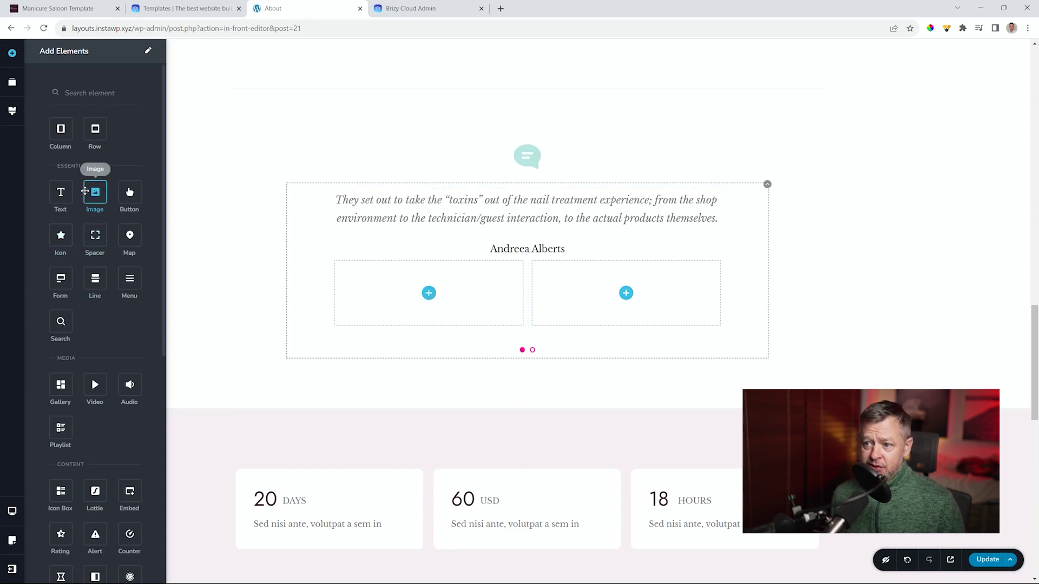
left_click_drag(94, 192, 422, 299)
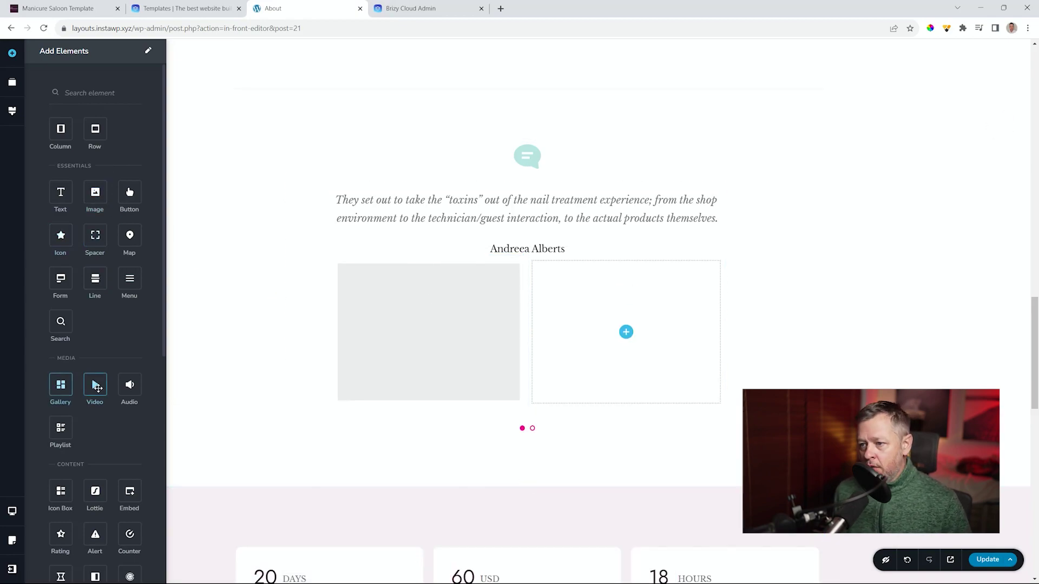
left_click_drag(95, 385, 628, 342)
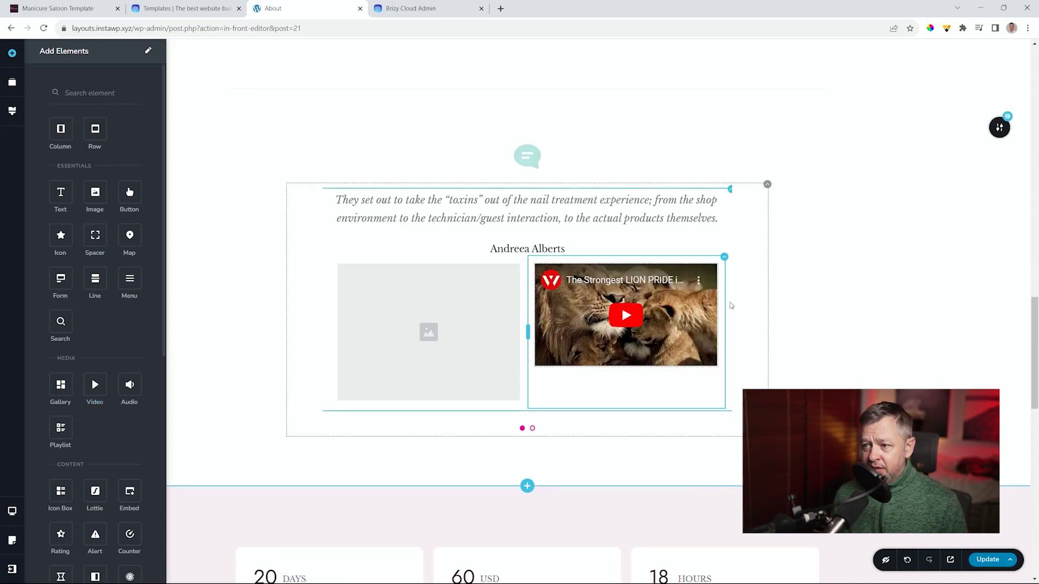
Step: Set the YouTube video ratio to 1:1 and rebalance the columns to about 47/53
left_click(699, 279)
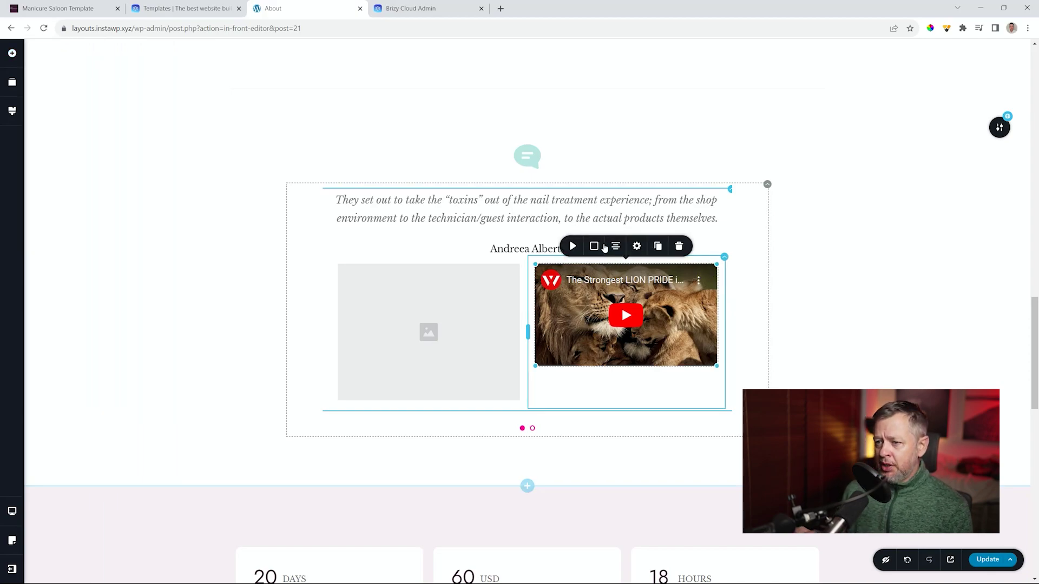
left_click(573, 246)
left_click(594, 189)
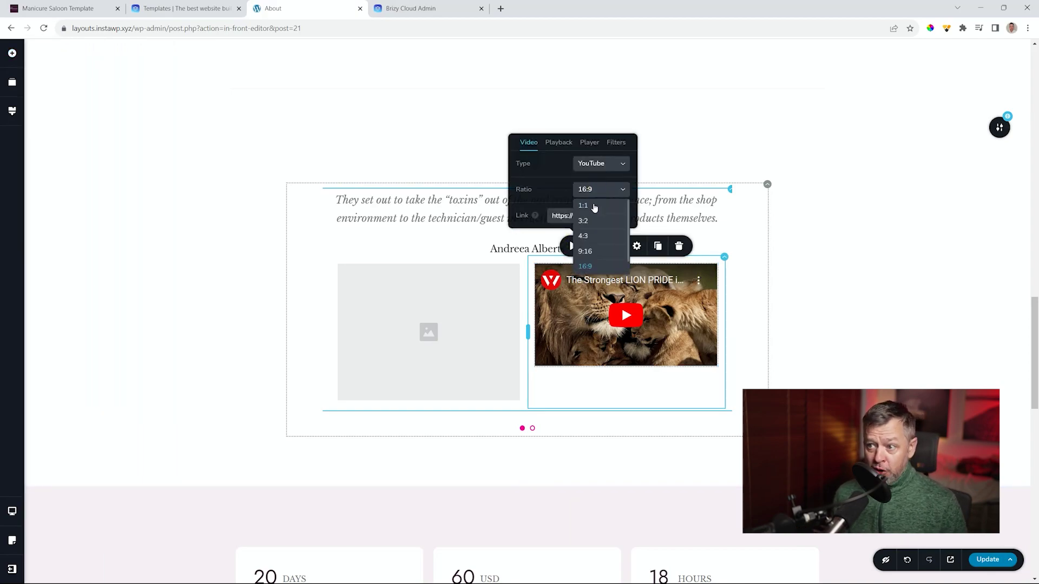
left_click(592, 208)
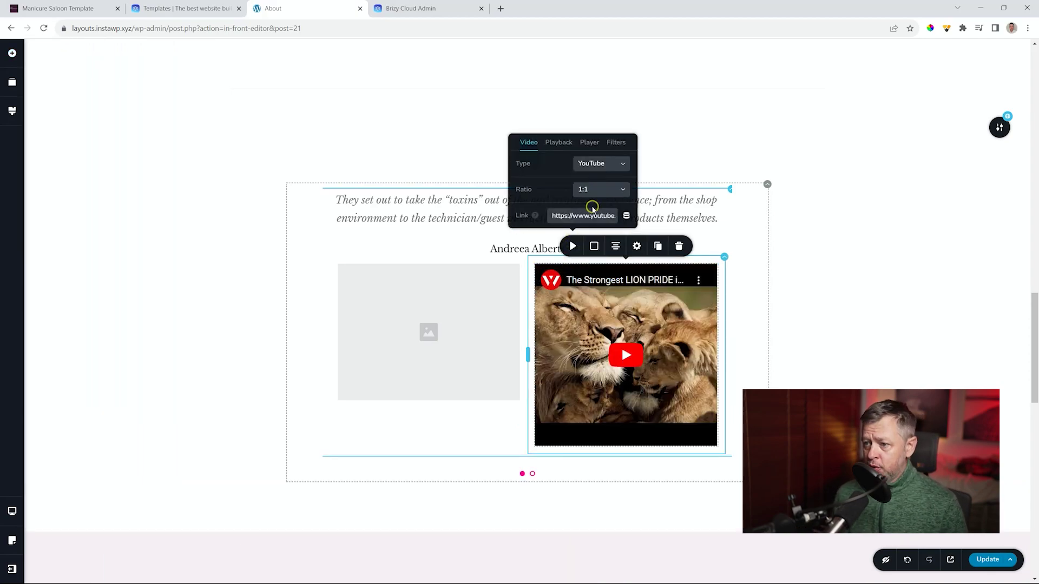
mouse_move(528, 354)
left_mouse_down()
mouse_move(586, 352)
mouse_move(510, 345)
left_mouse_up()
left_click(522, 350)
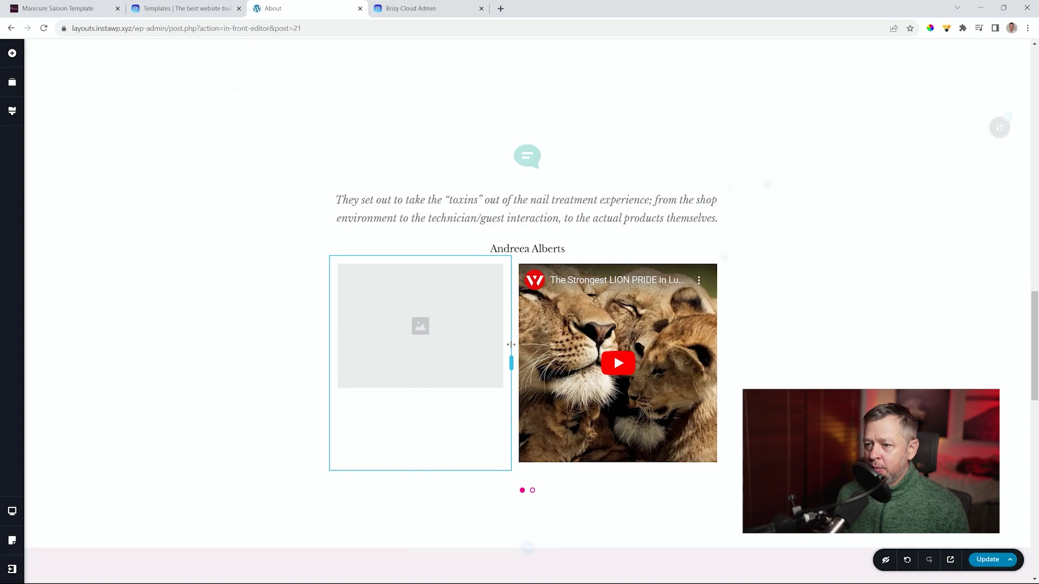
Step: Drag the reviewer's name and quote under the image placeholder, then widen the left column
left_click(542, 249)
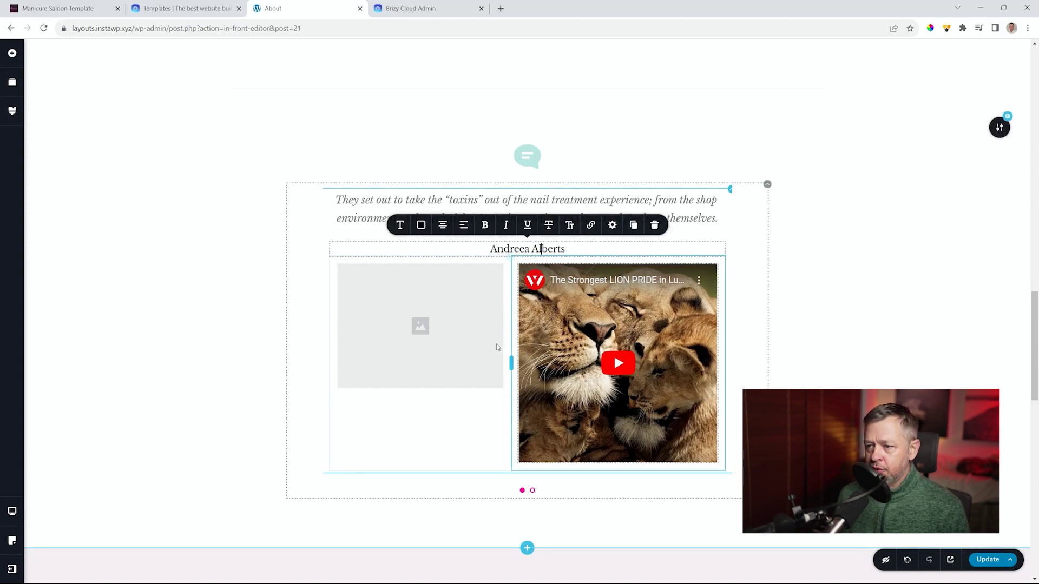
key("ctrl+a")
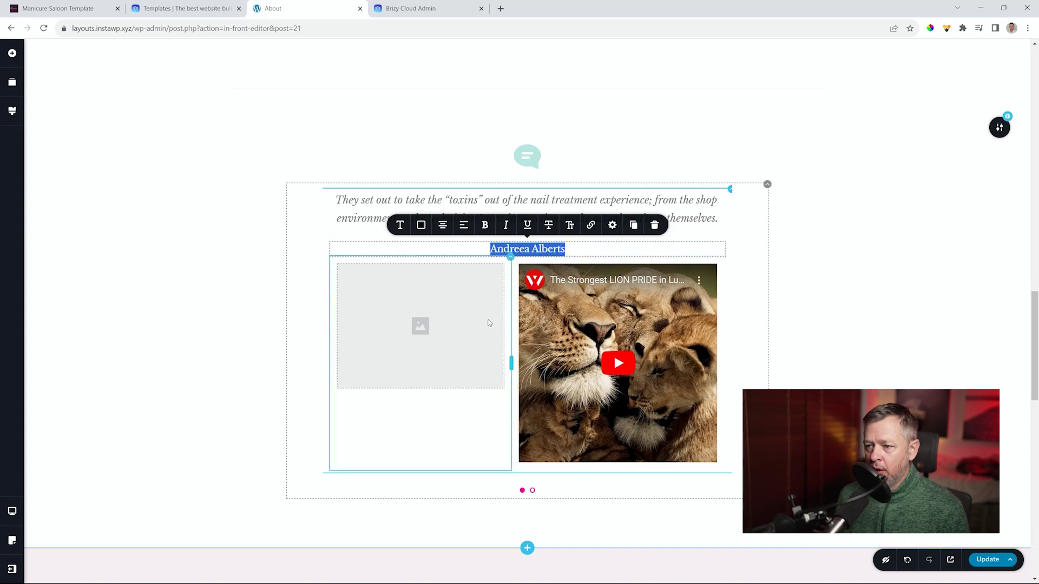
left_click_drag(522, 249, 470, 375)
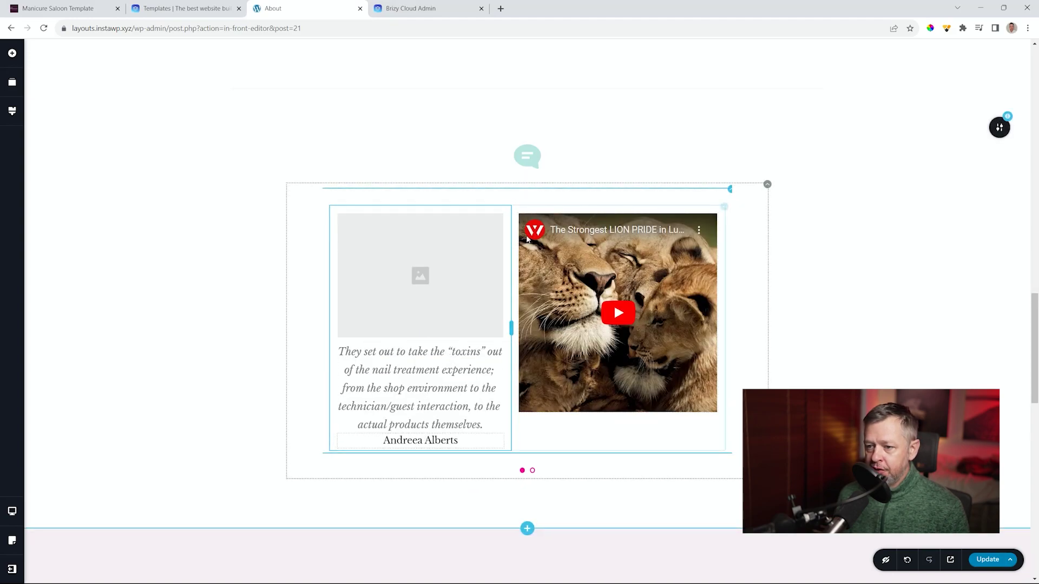
left_click_drag(523, 206, 433, 431)
left_click(569, 373)
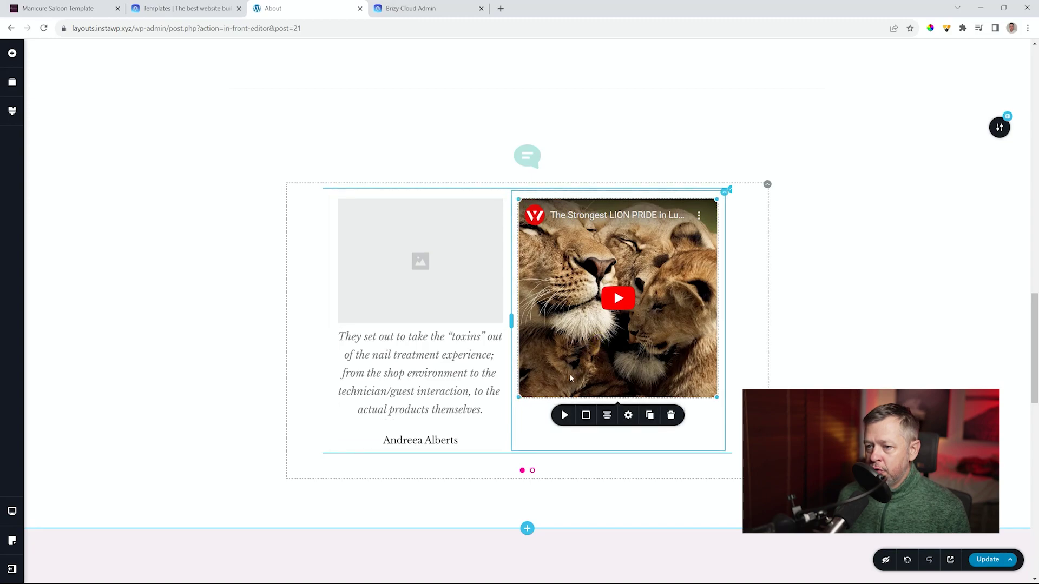
mouse_move(510, 322)
left_mouse_down()
mouse_move(530, 323)
mouse_move(433, 323)
mouse_move(494, 323)
left_mouse_up()
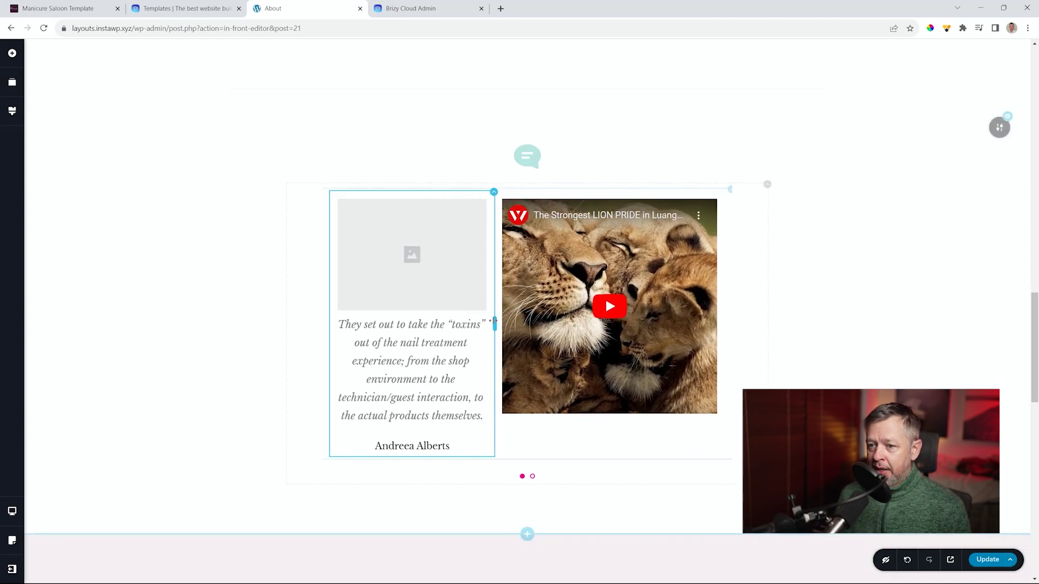
left_click(406, 359)
Step: In the Styling sidebar, lower the Heading 5 font size from 20 to 16
left_click(286, 298)
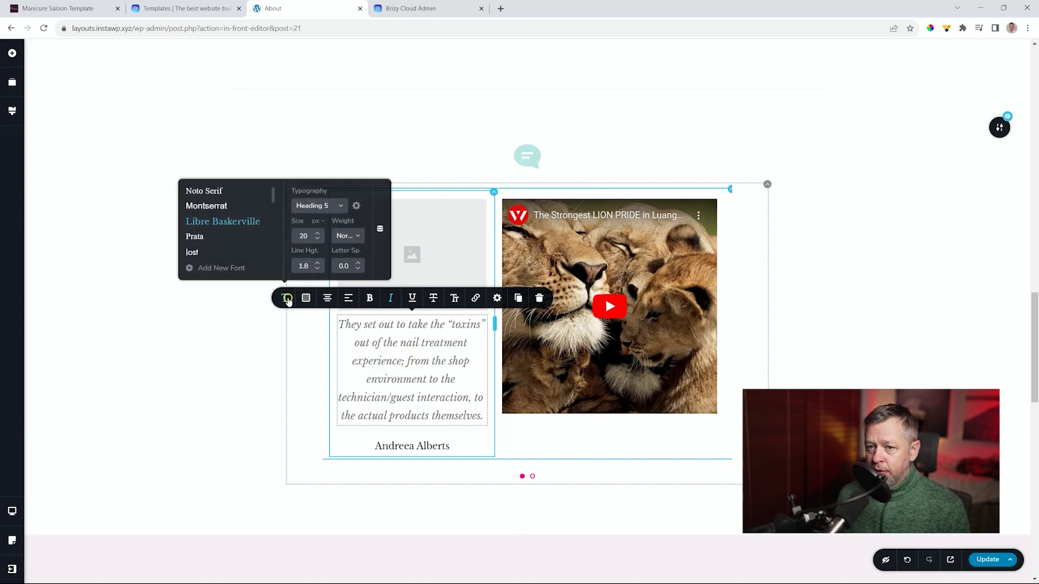
left_click(10, 109)
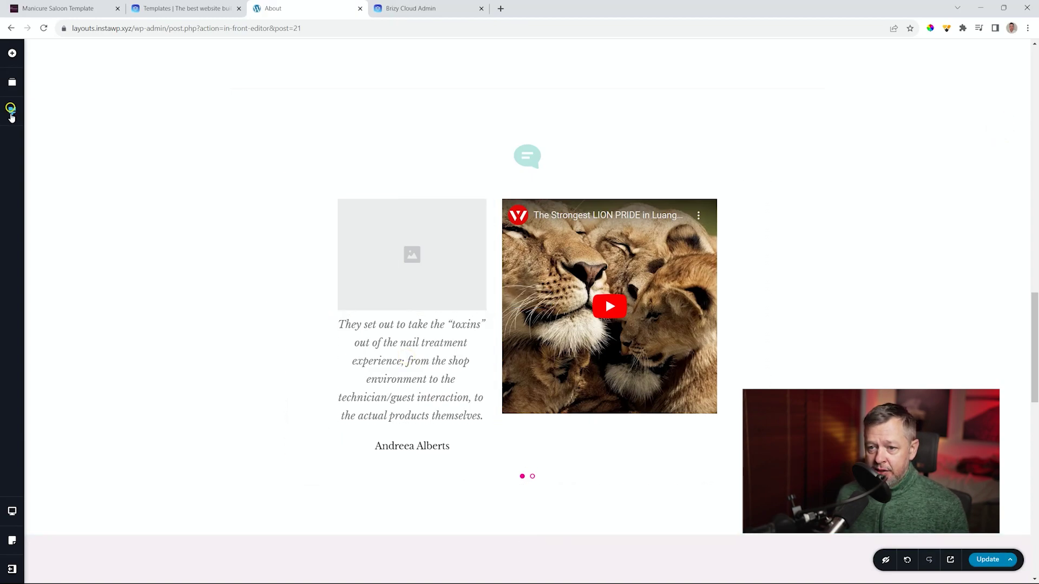
scroll(103, 389, "down", 2)
left_click(100, 394)
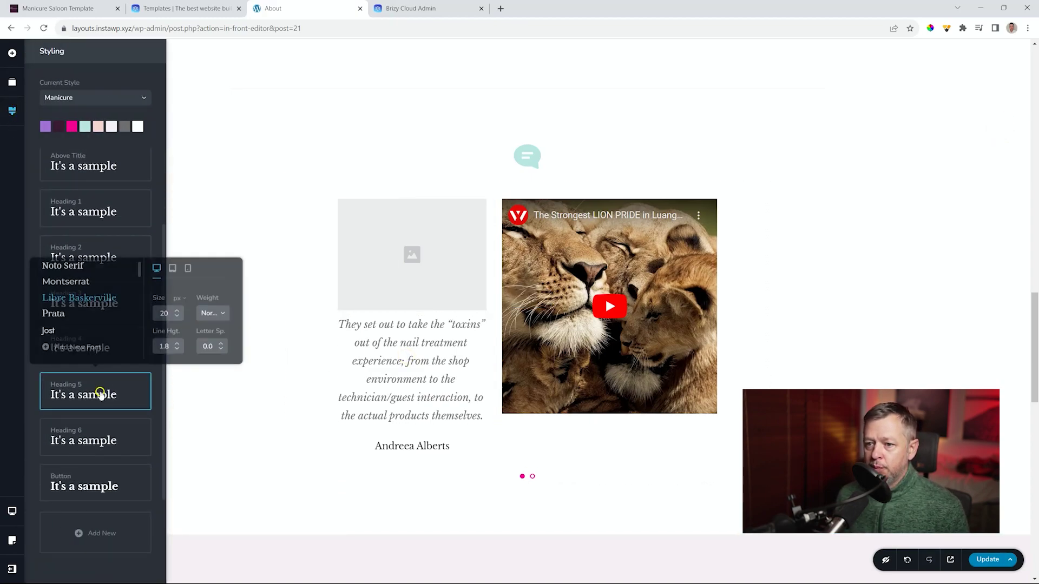
left_click(178, 320)
left_click(178, 319)
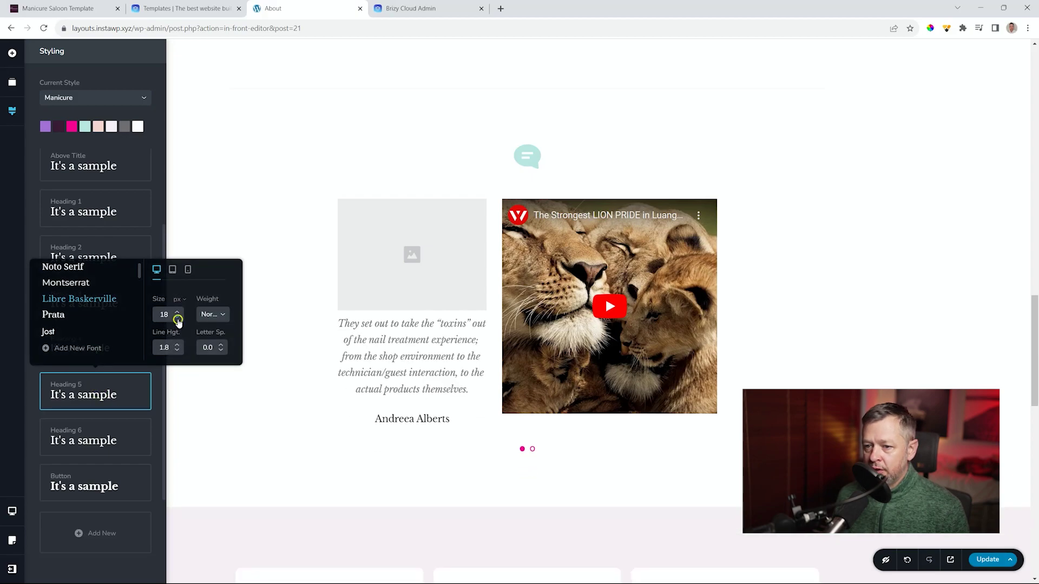
left_click(178, 320)
left_click(178, 319)
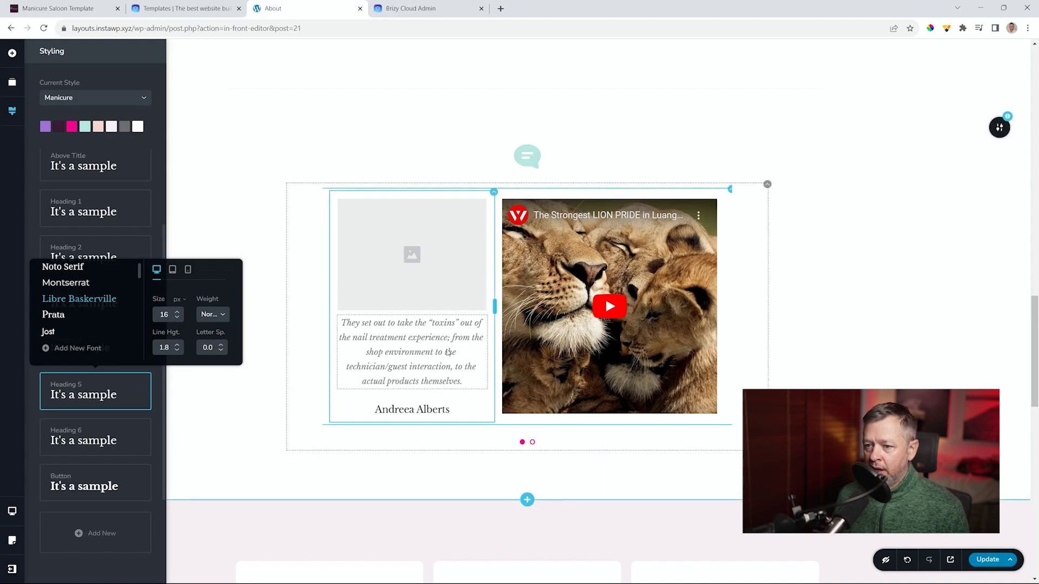
Step: Left-align the testimonial quote text
left_click(444, 350)
left_click(328, 298)
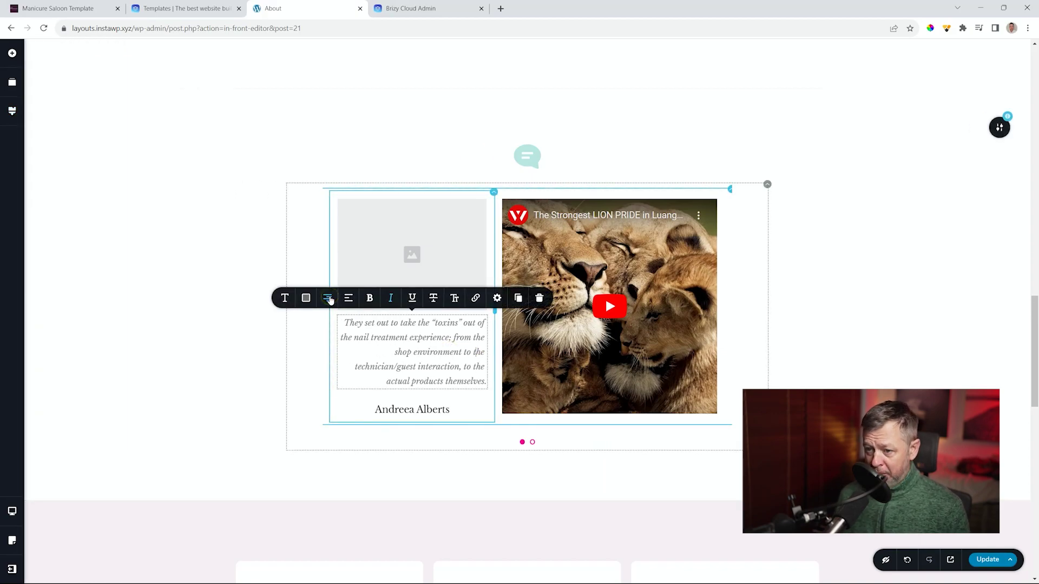
left_click(328, 298)
left_click(328, 298)
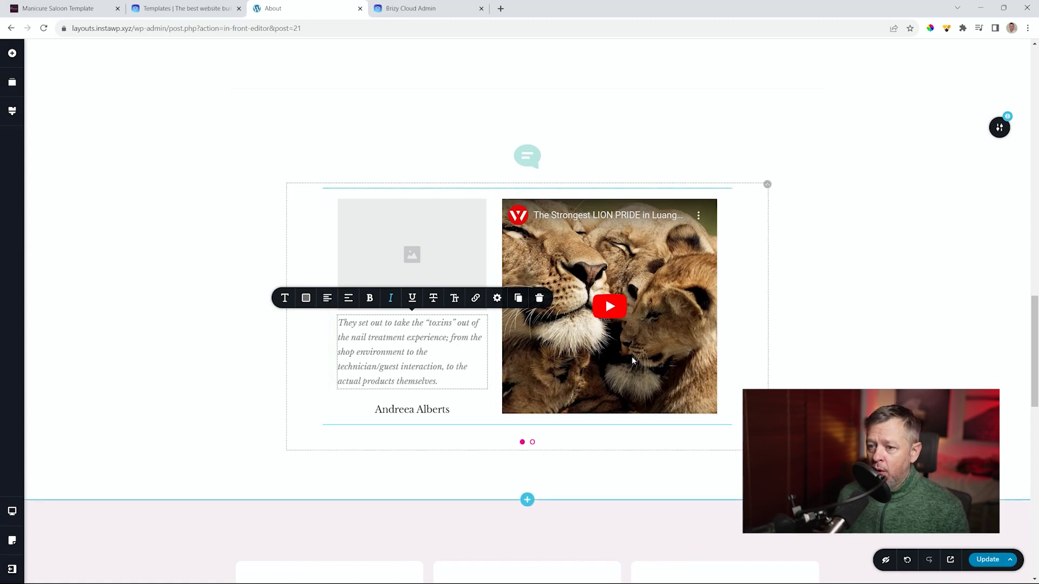
Step: Left-align the reviewer's name beneath the quote
left_click(400, 409)
left_click(325, 387)
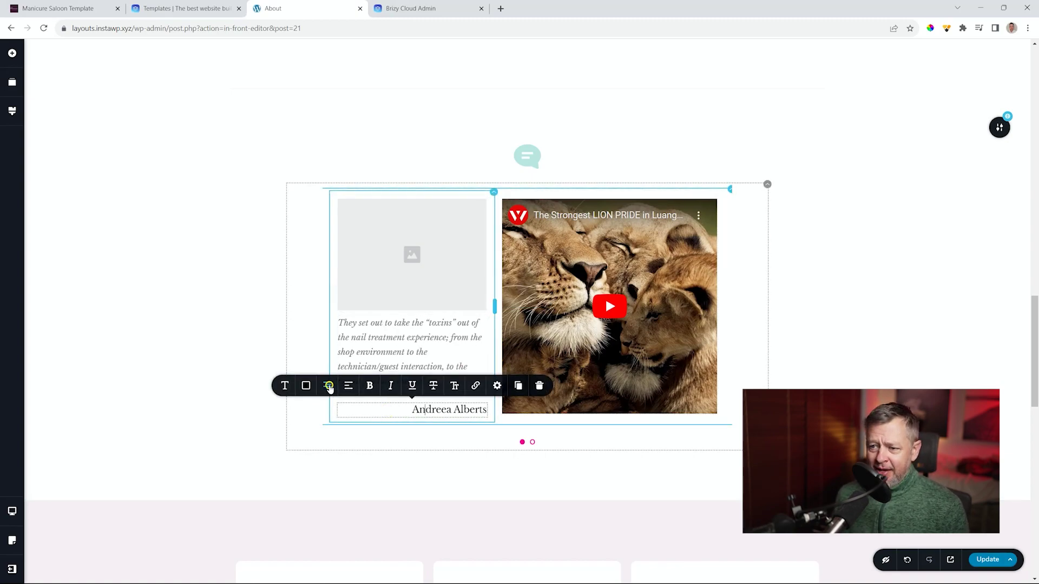
left_click(325, 386)
left_click(872, 381)
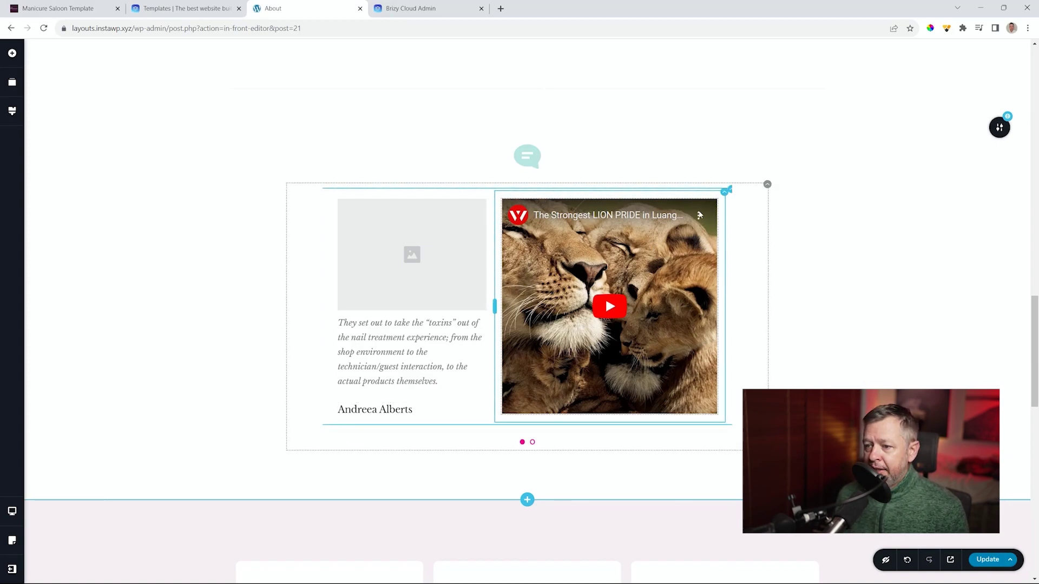
left_click(654, 252)
Step: Replace the lion video's link with the pasted Polygel nails tutorial YouTube URL
left_click(556, 433)
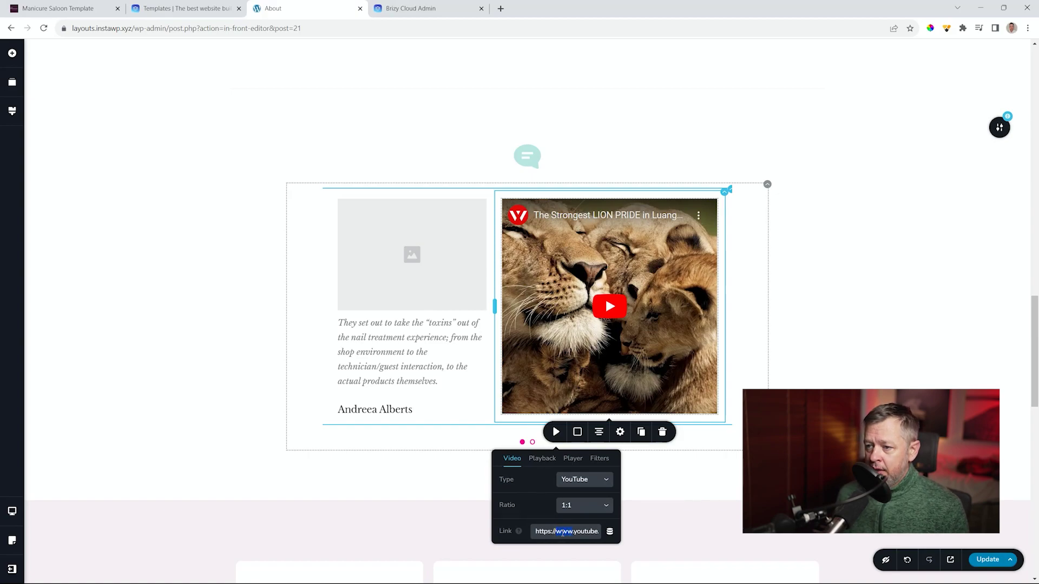
triple_click(562, 533)
key("ctrl+v")
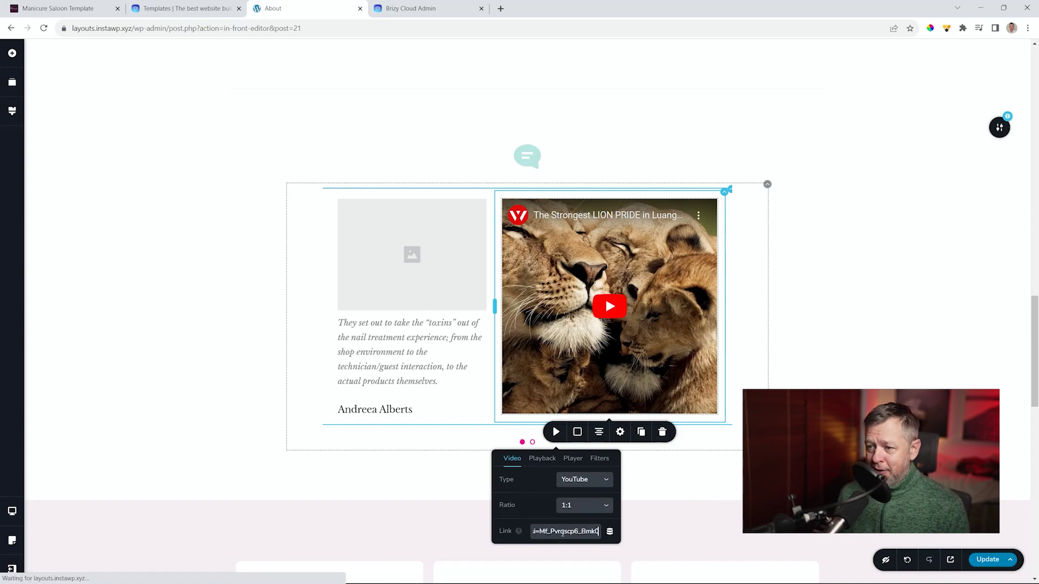
left_click(894, 356)
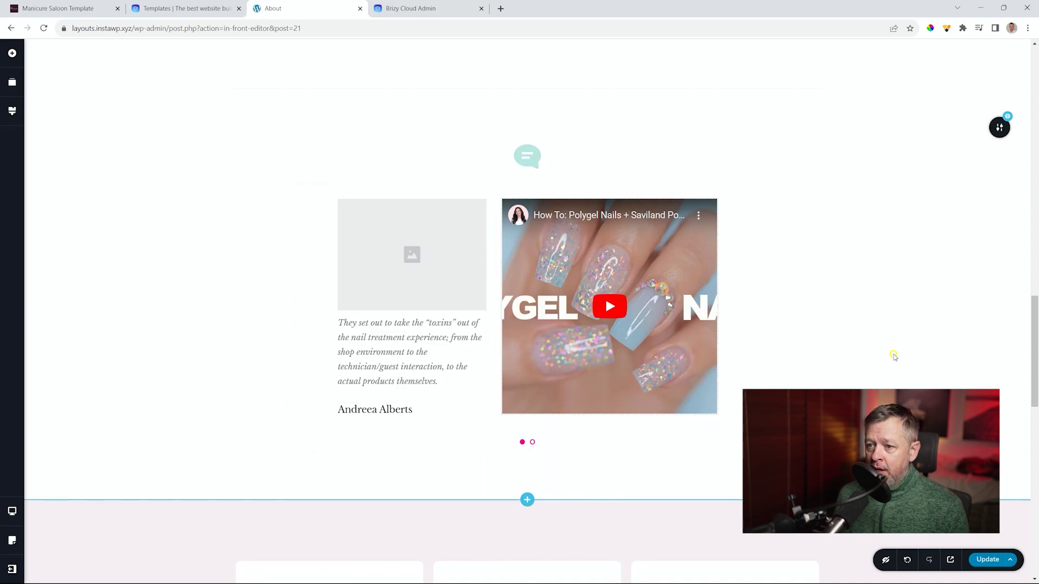
left_click(438, 261)
Step: Upload 'social share 2' from Downloads into the image placeholder and zoom it to 168
left_click(352, 326)
left_click(355, 398)
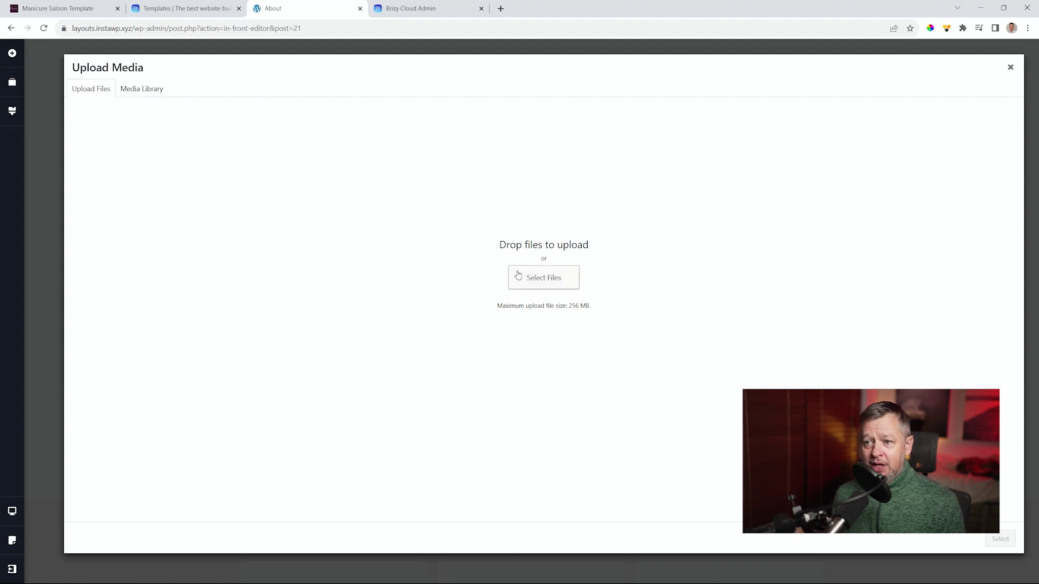
left_click(543, 276)
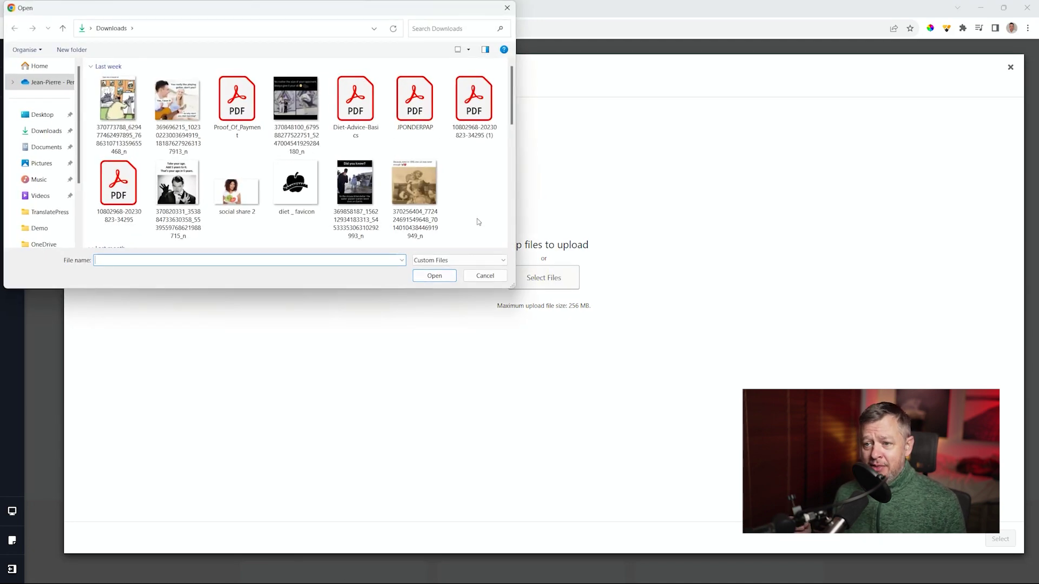
left_click(224, 203)
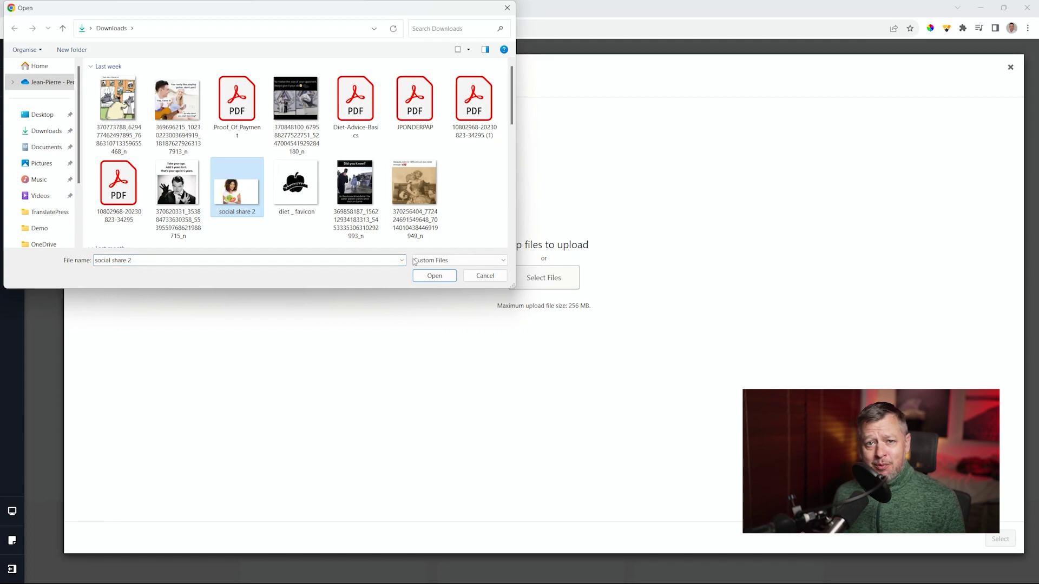
left_click(433, 276)
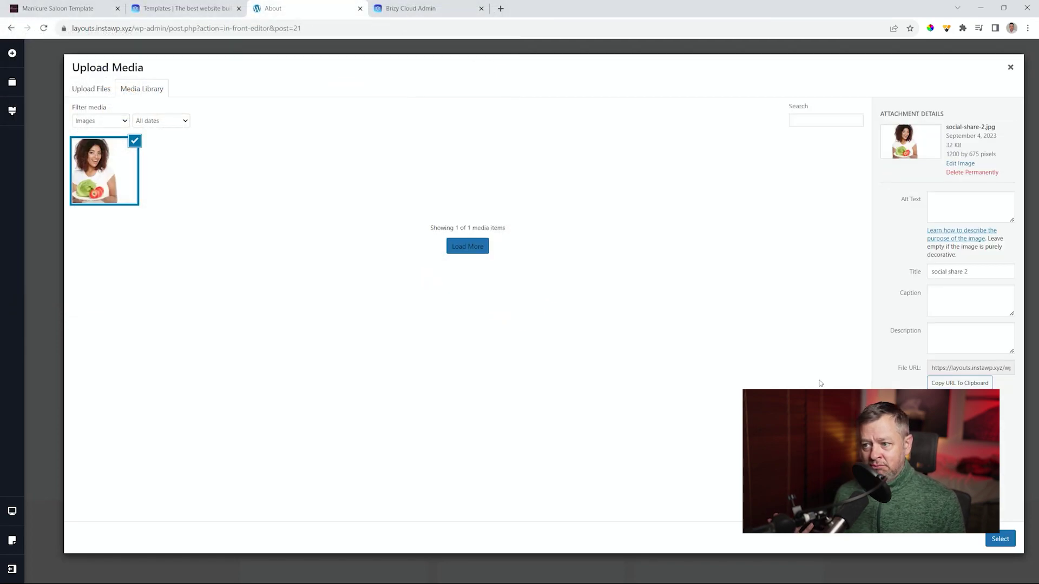
left_click(1000, 539)
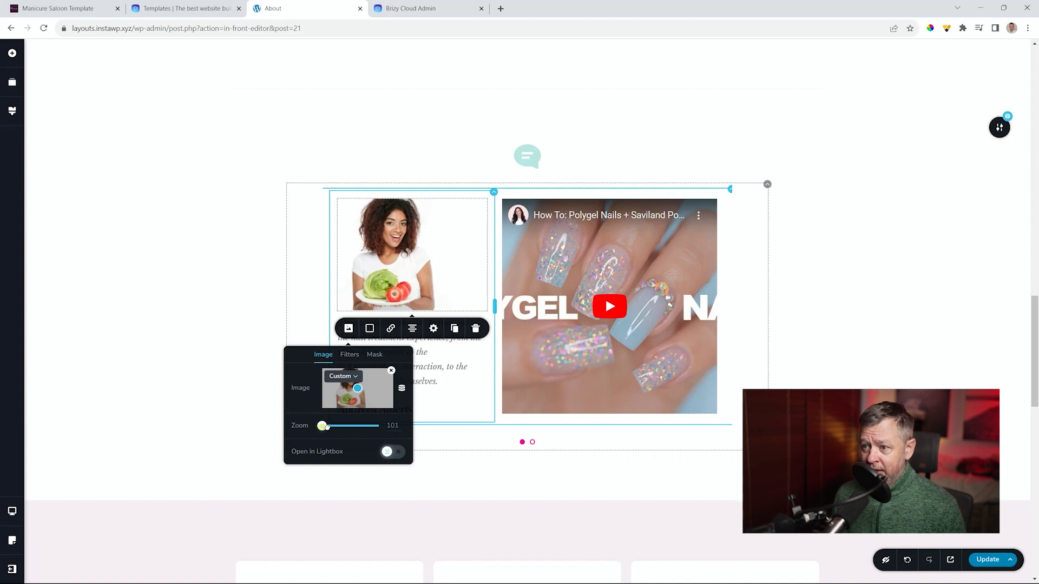
left_click_drag(323, 426, 357, 426)
Step: Reframe the testimonial photo and apply an irregular torn-edge mask shape
left_click_drag(357, 389, 351, 383)
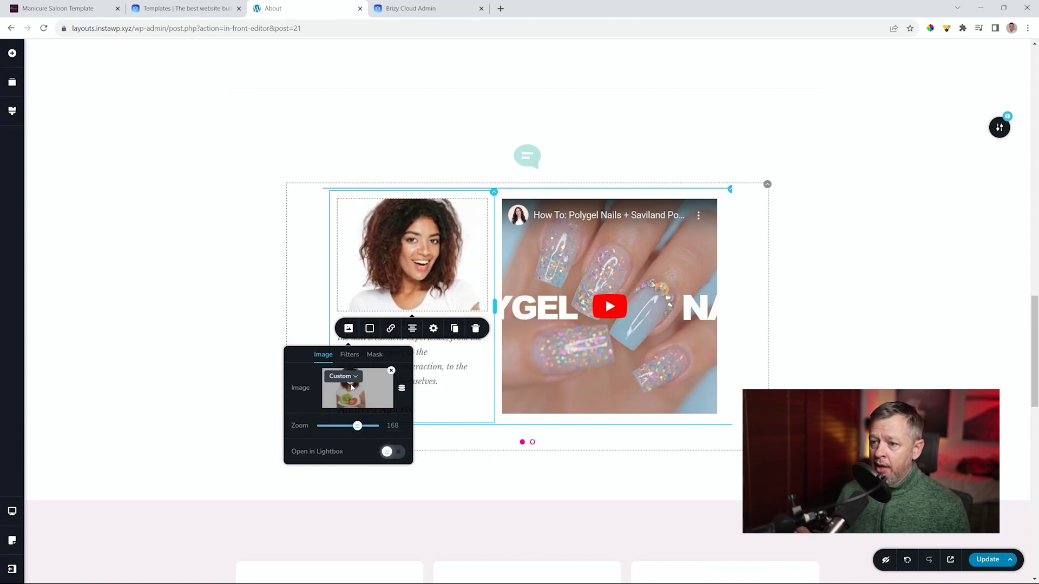
left_click(373, 355)
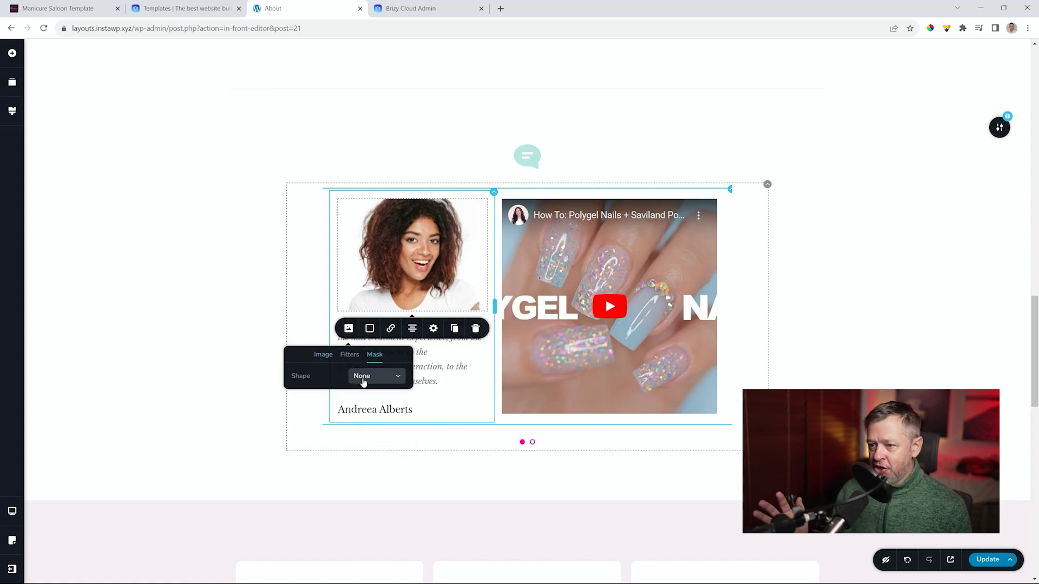
left_click(364, 378)
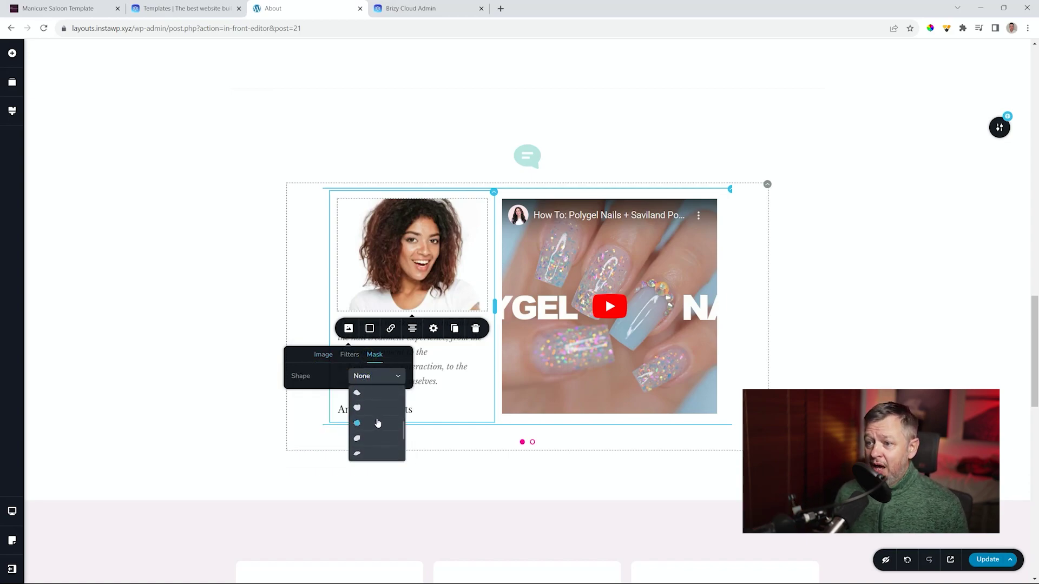
left_click(362, 443)
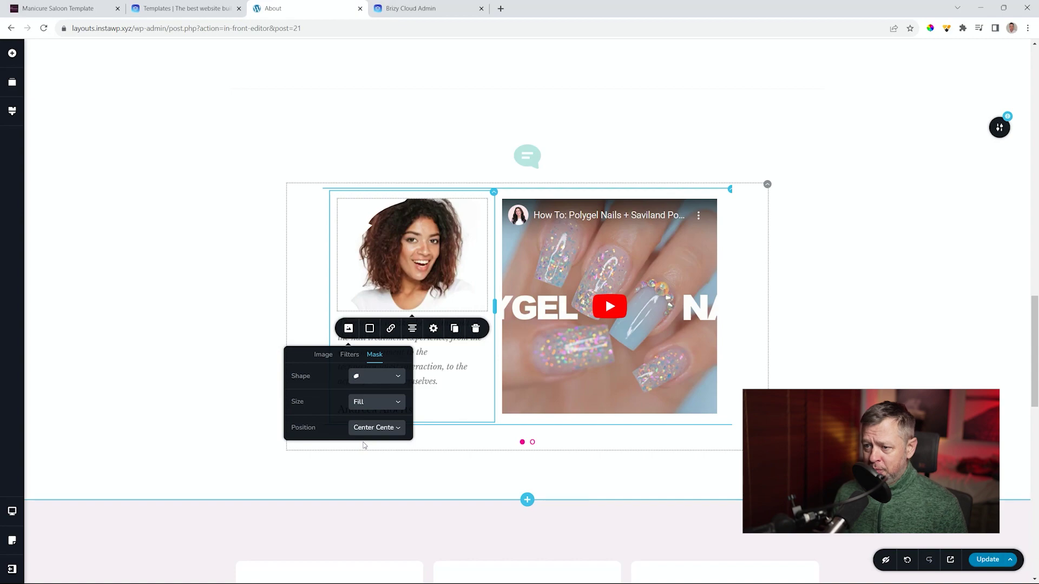
Step: Give the photo a black drop shadow with 5/5 values and 28% opacity
left_click(372, 328)
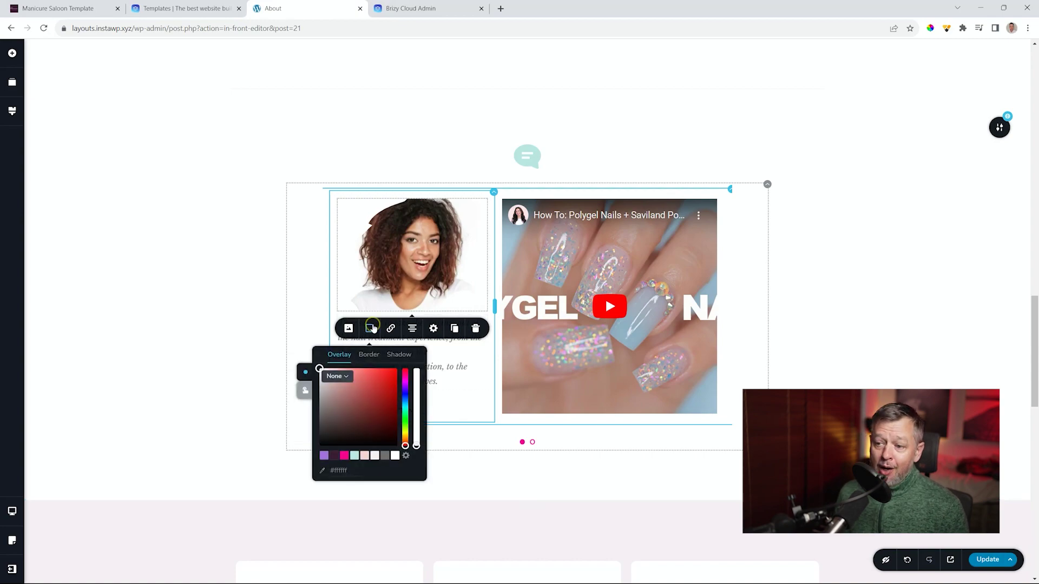
left_click(393, 355)
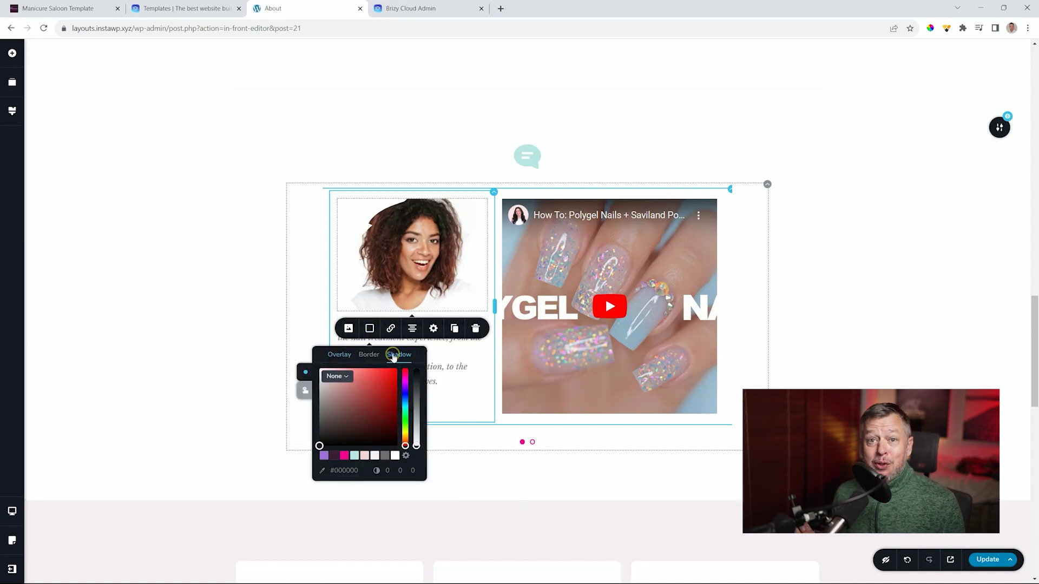
left_click(335, 456)
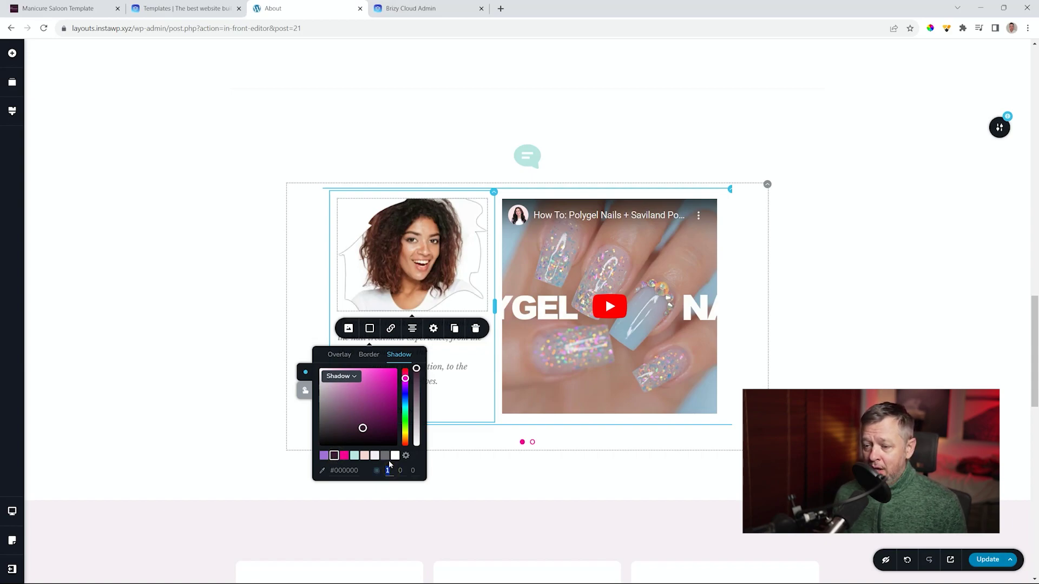
type("0")
key("Tab")
type("5")
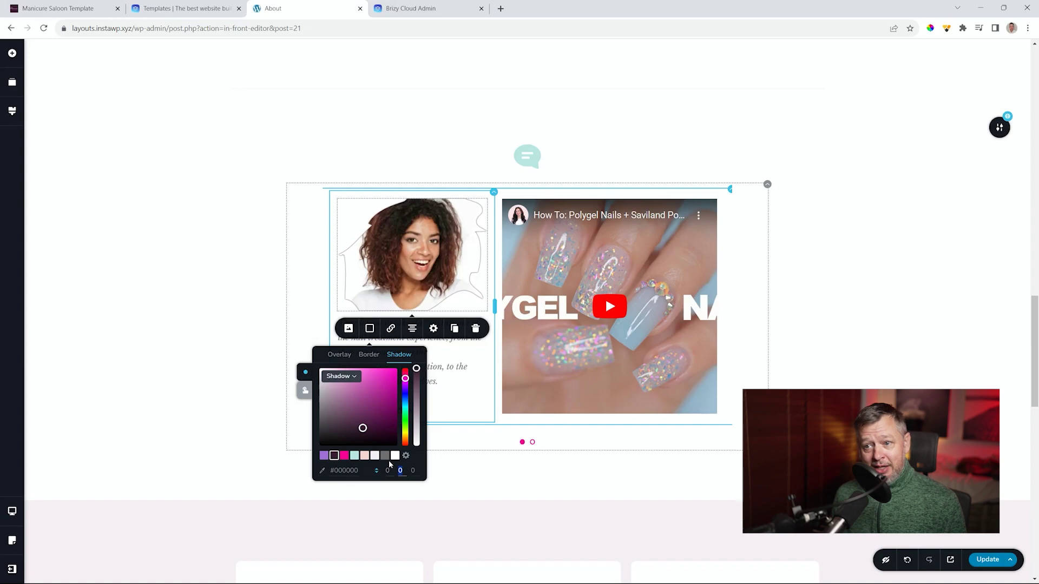
key("Tab")
type("5")
key("Tab")
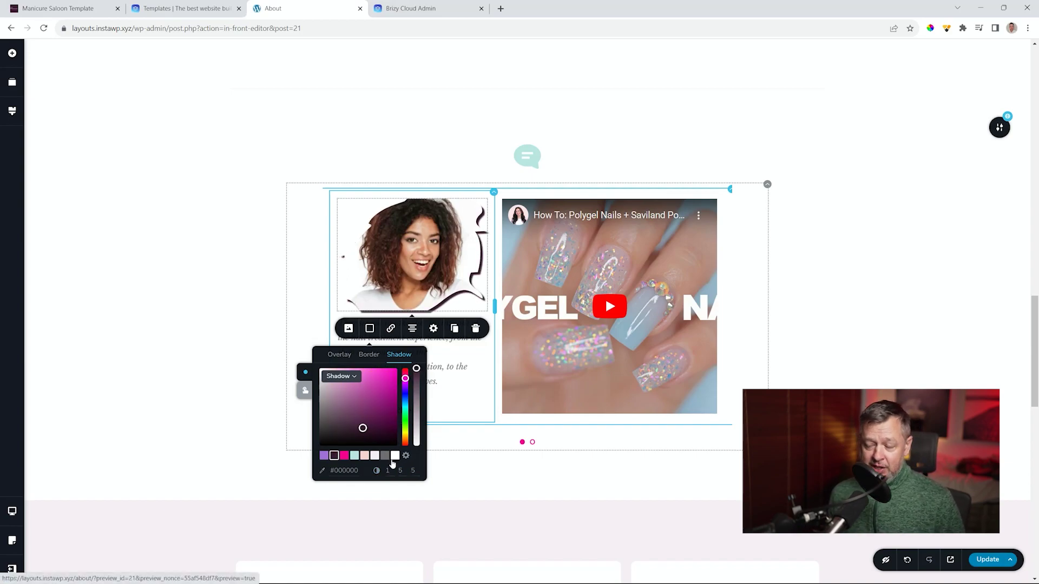
left_click(383, 471)
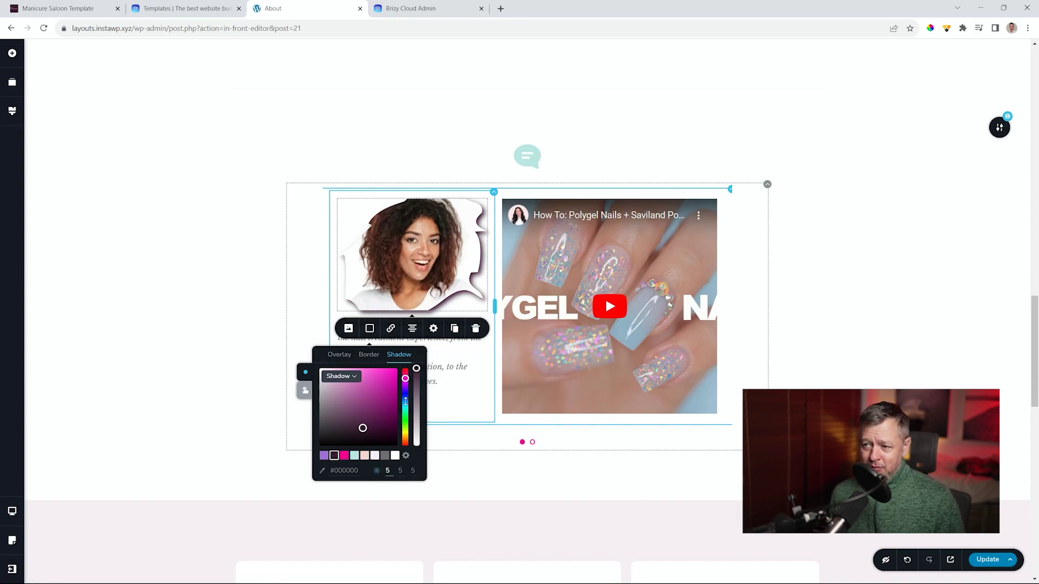
left_click_drag(416, 368, 416, 424)
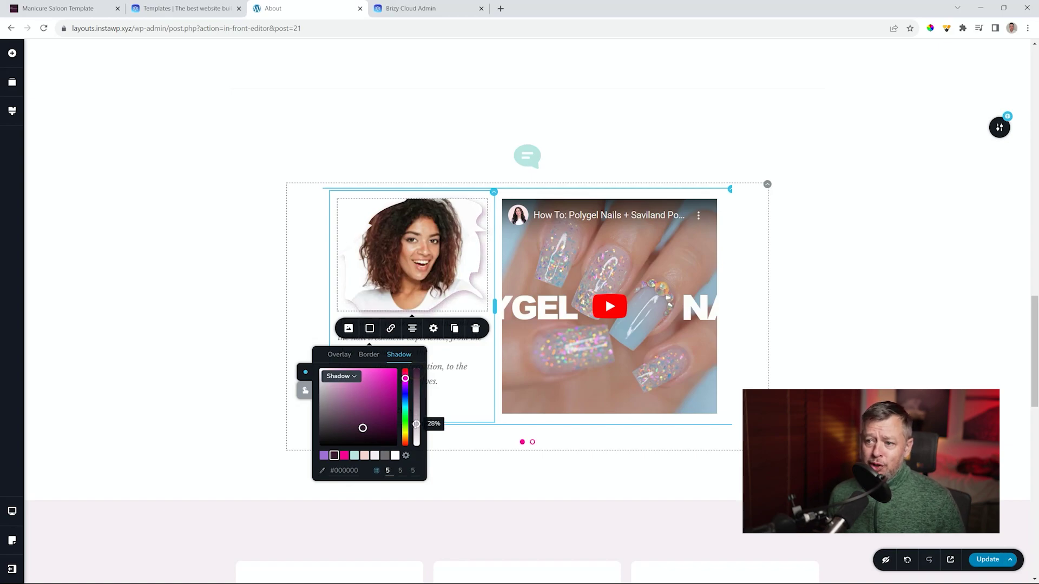
left_click(519, 476)
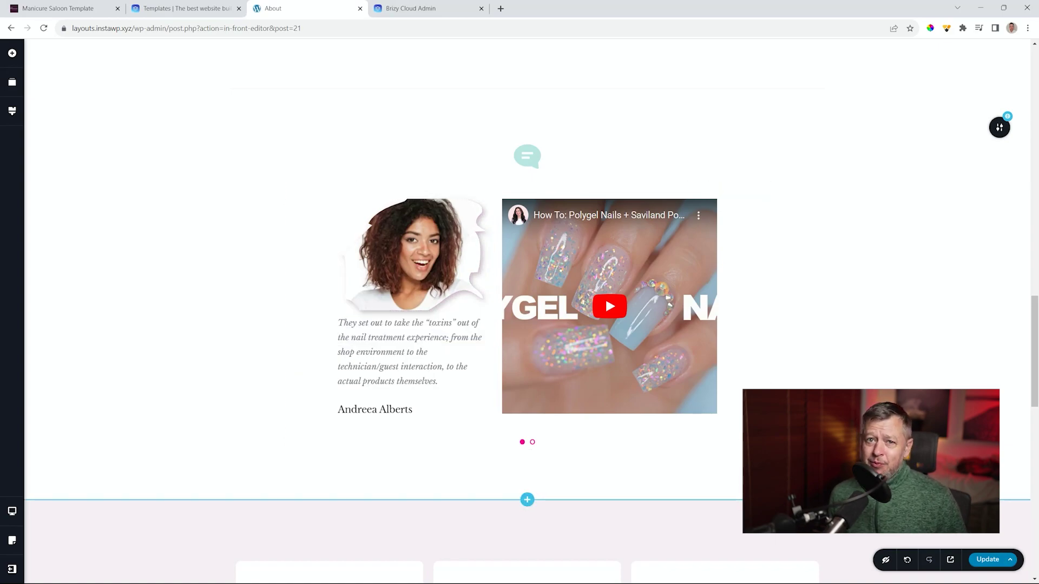
Step: Duplicate the spacer above the author's name and middle-align the nail video's column content
left_click(367, 395)
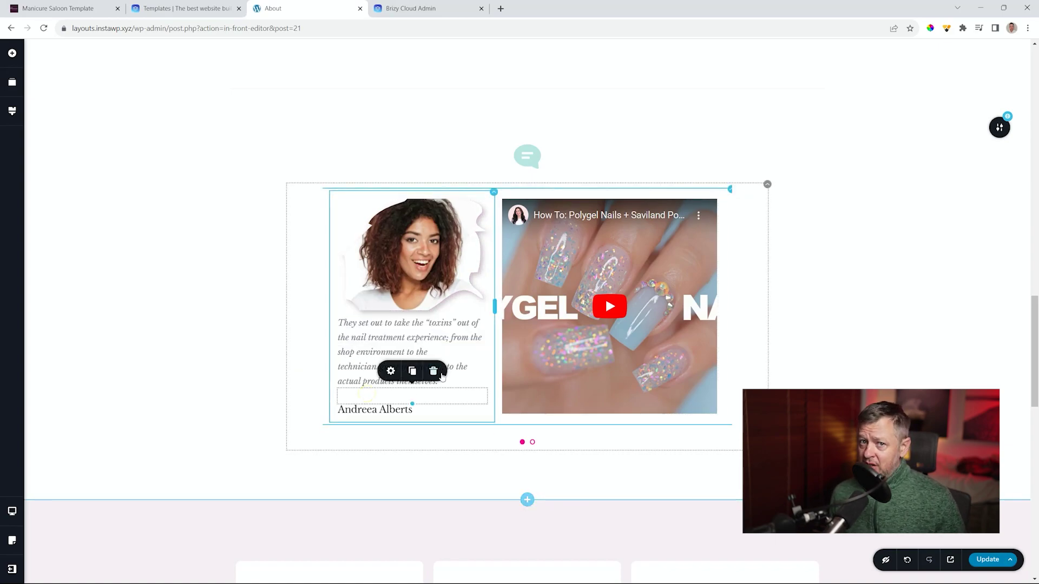
left_click(412, 372)
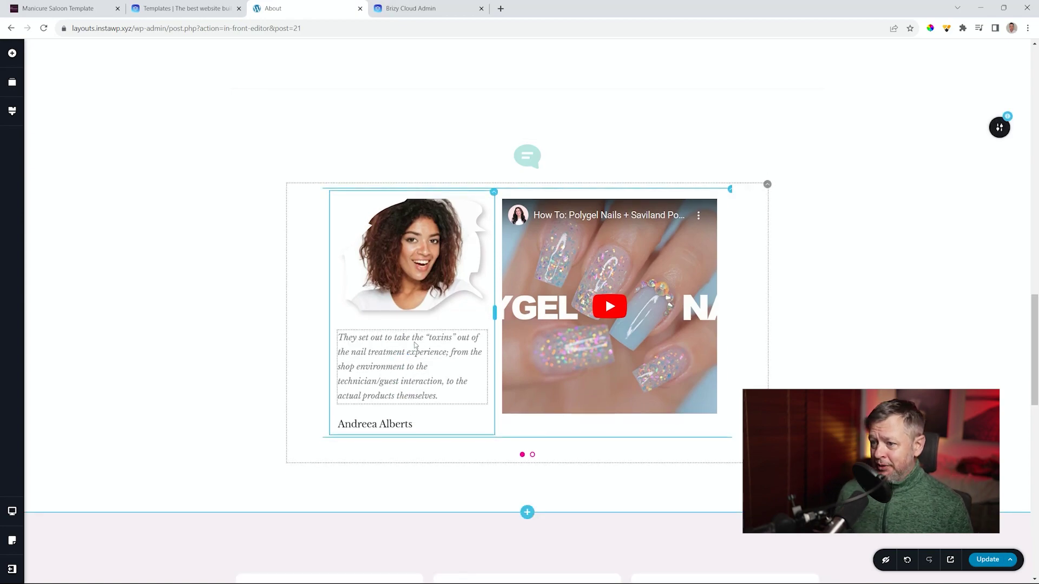
left_click(592, 377)
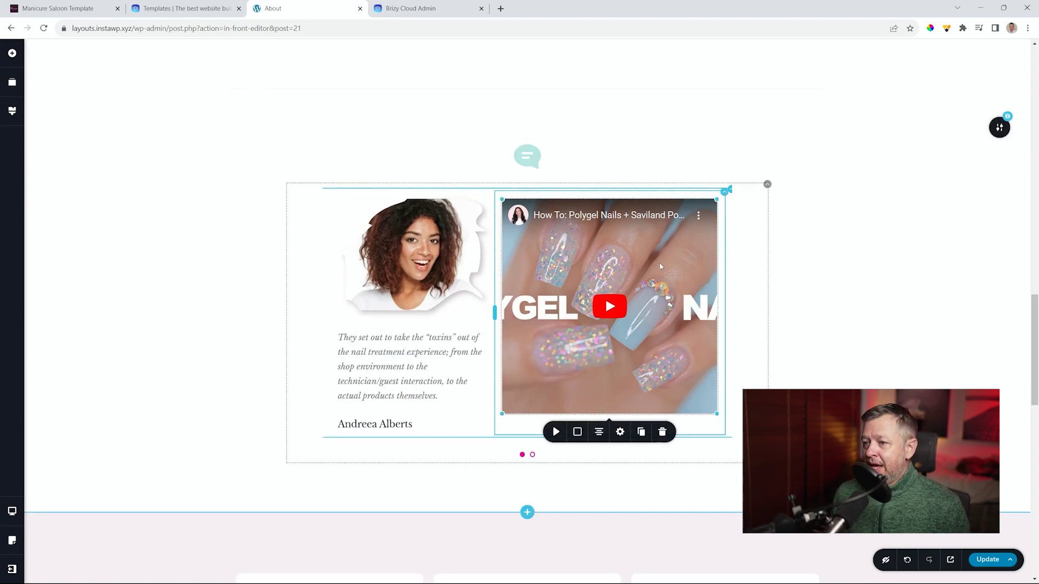
left_click(724, 193)
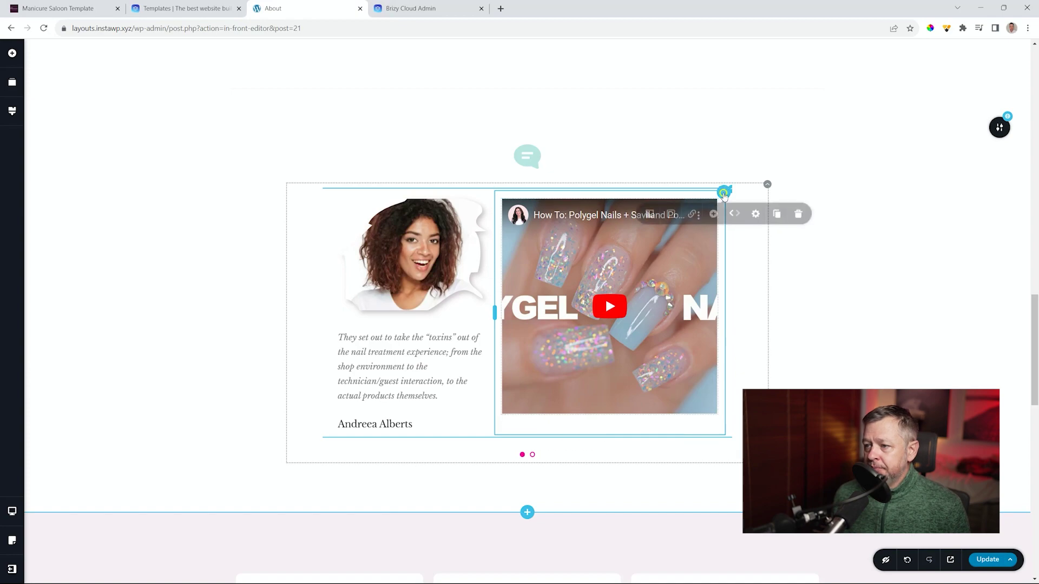
left_click(756, 218)
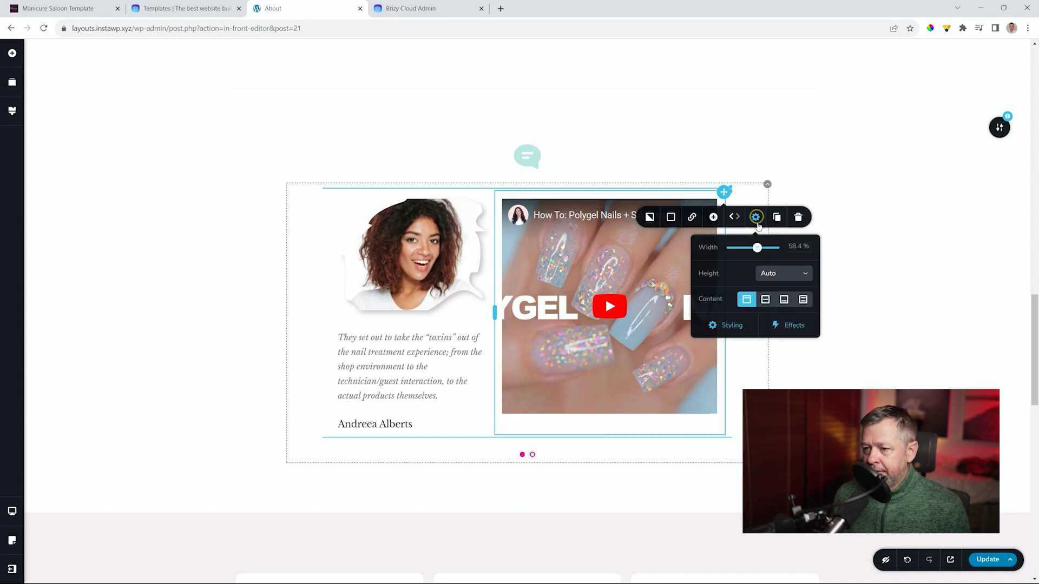
left_click(764, 300)
left_click(877, 308)
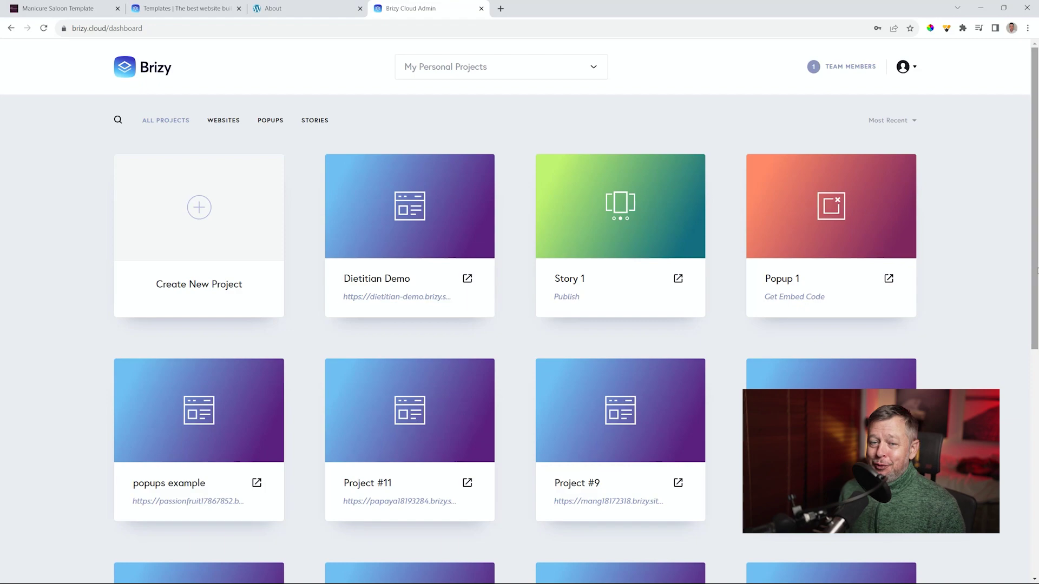
Step: Clone the Manicure template from the brizy.io Templates page with 'Start With This Design'
scroll(1035, 269, "down", 3)
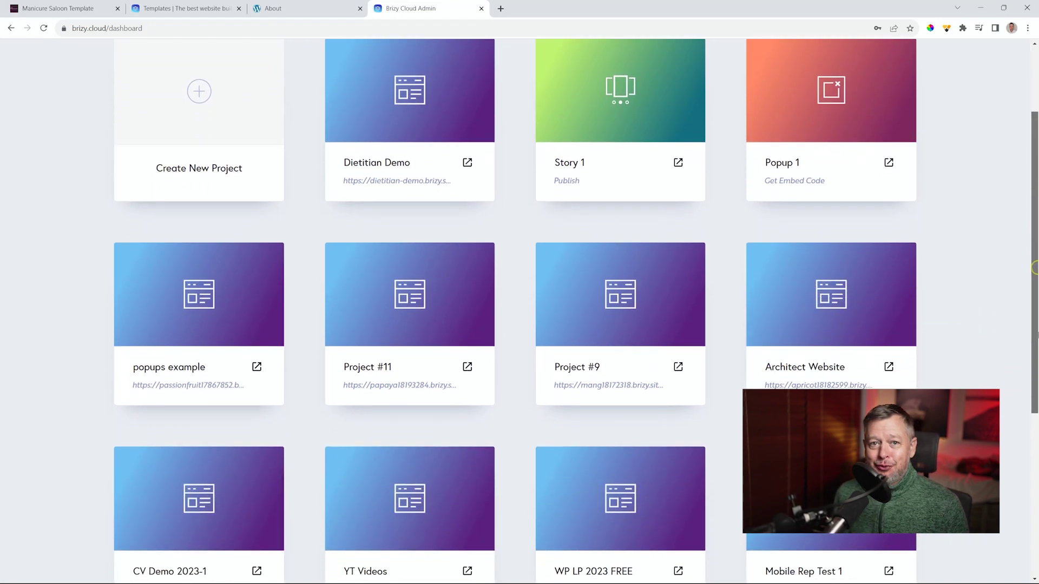
scroll(1035, 269, "up", 3)
left_click(193, 7)
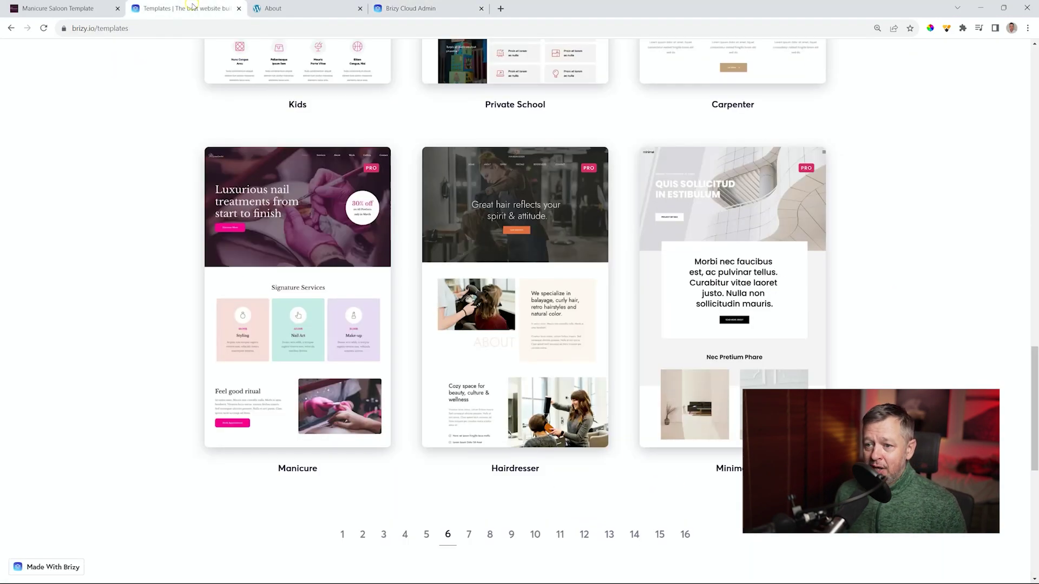
mouse_move(324, 287)
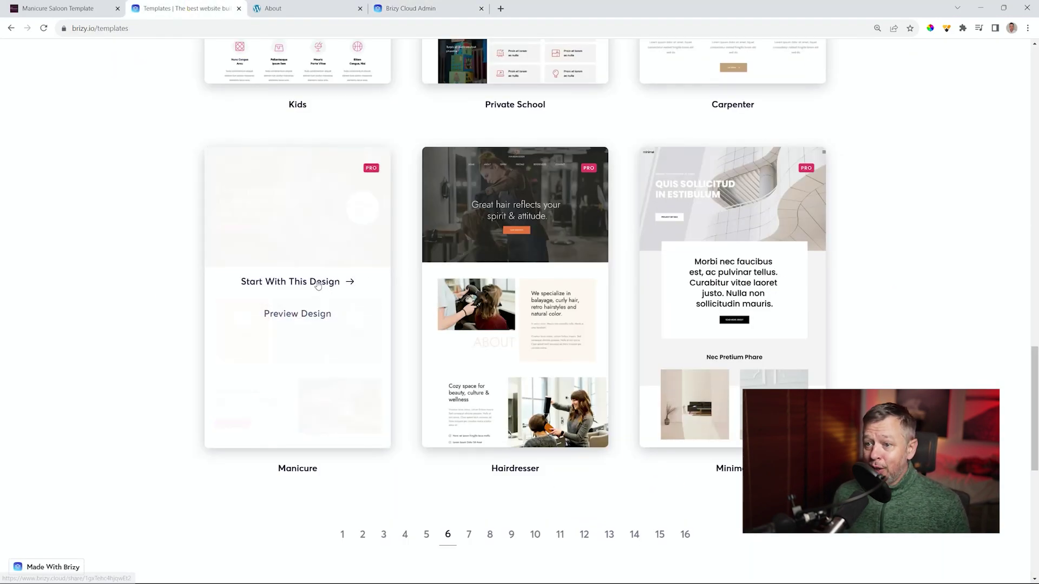
left_click(318, 283)
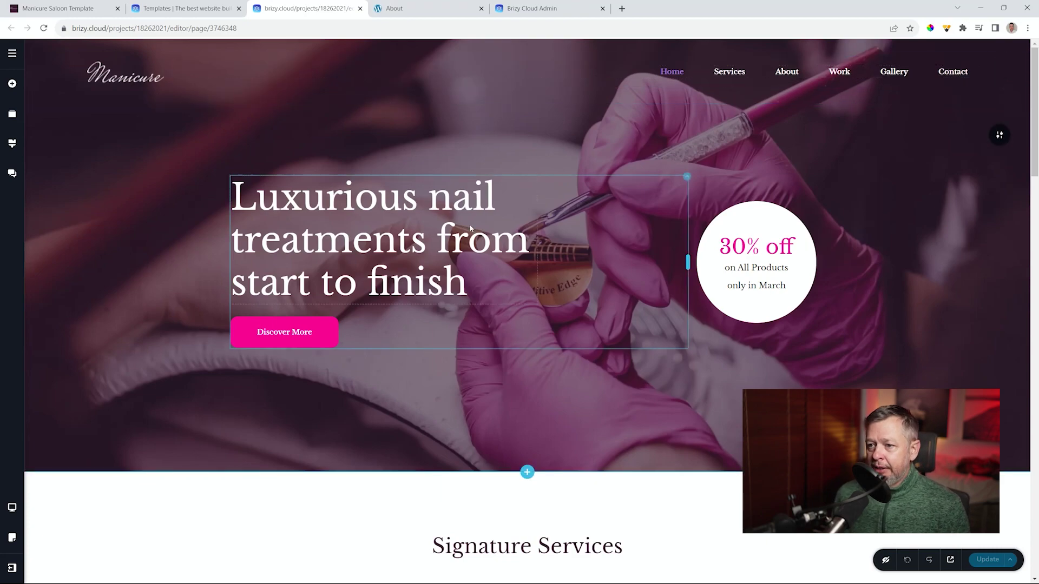
Step: Change the style palette's dark colour to #2B1D28, darkening the hero overlay
left_click_drag(1035, 165, 1037, 255)
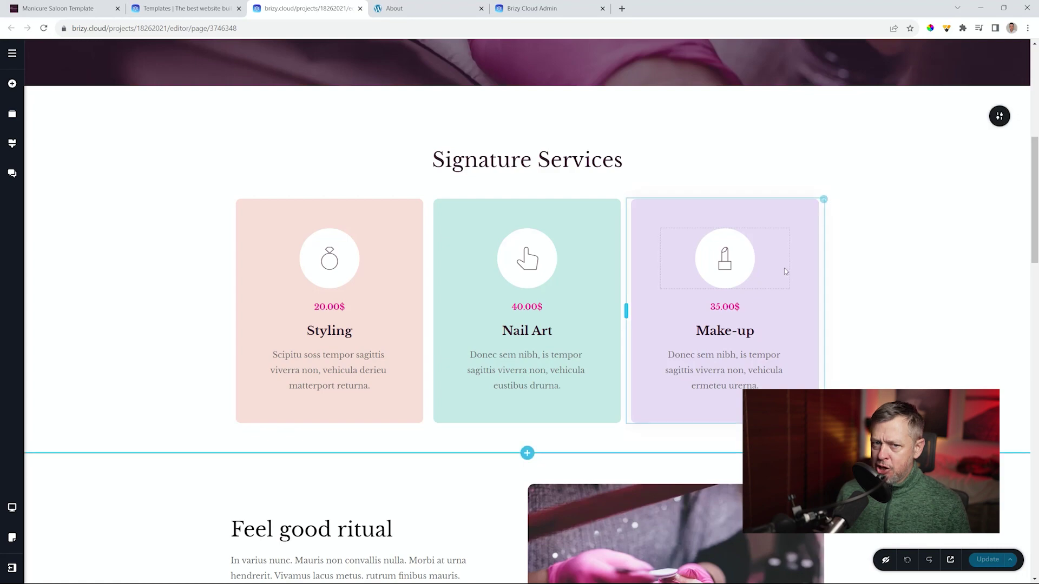
left_click(12, 144)
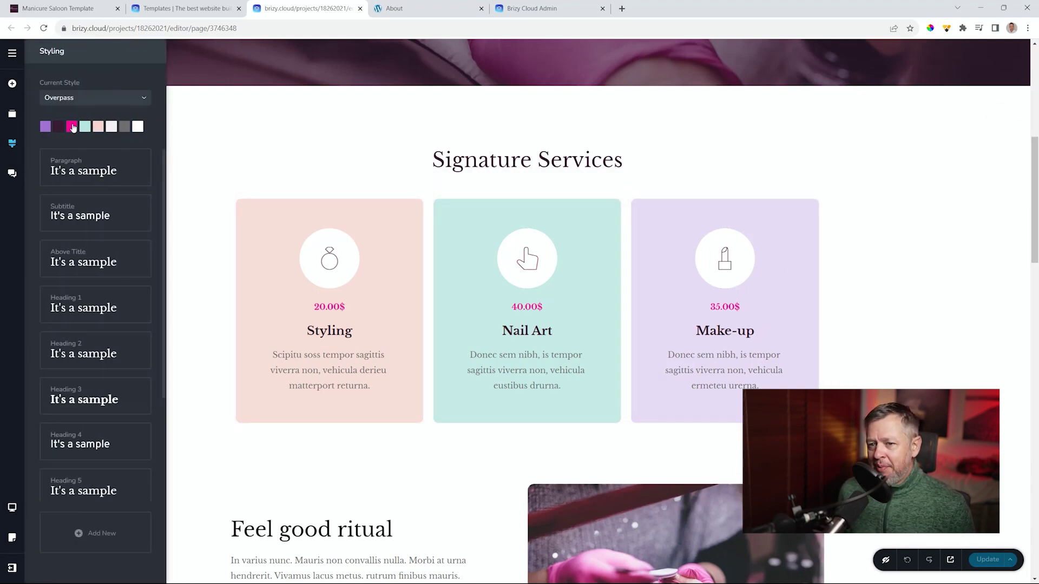
left_click(72, 128)
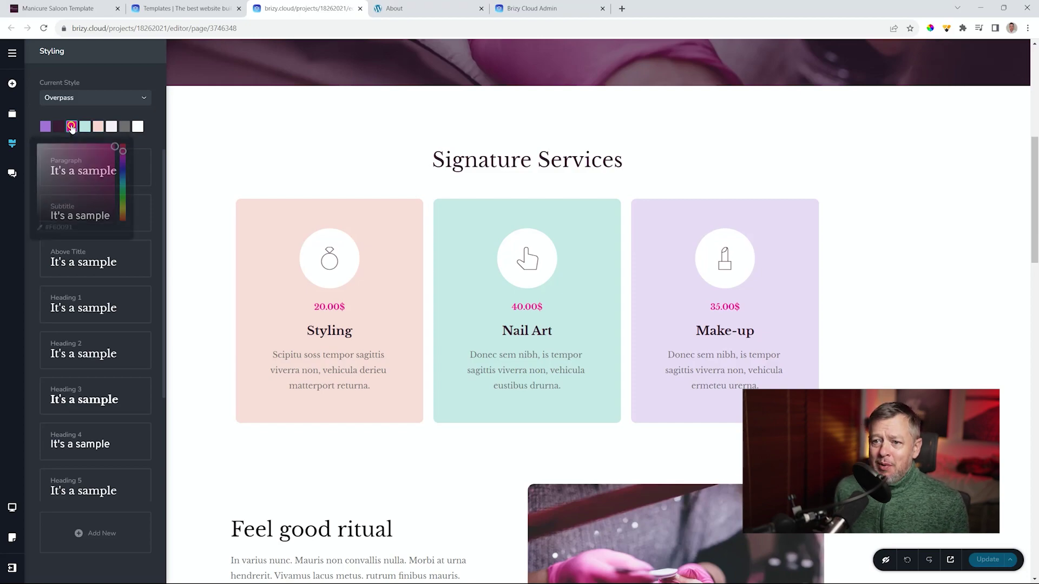
left_click(59, 127)
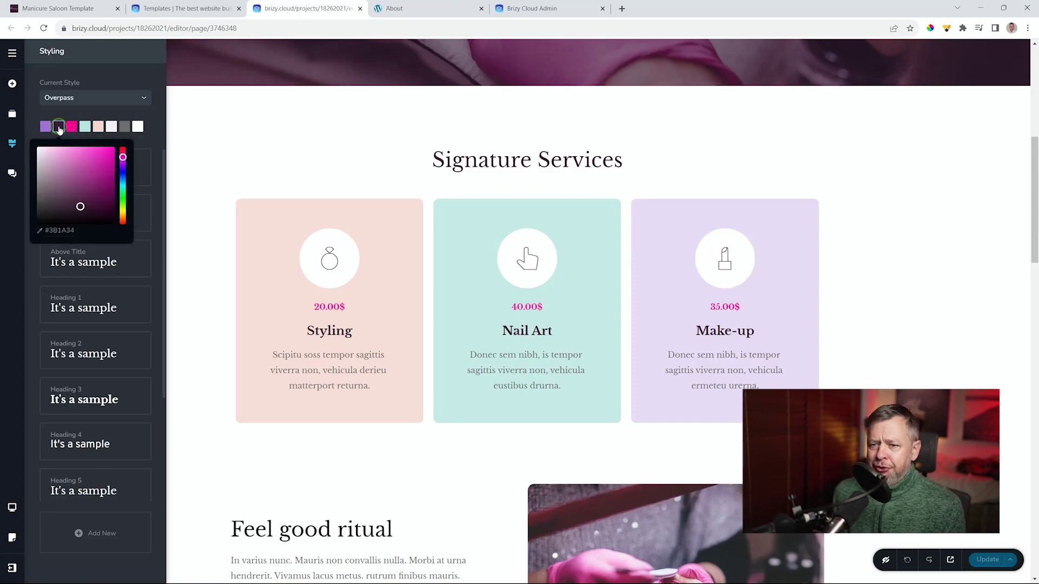
left_click_drag(78, 207, 37, 225)
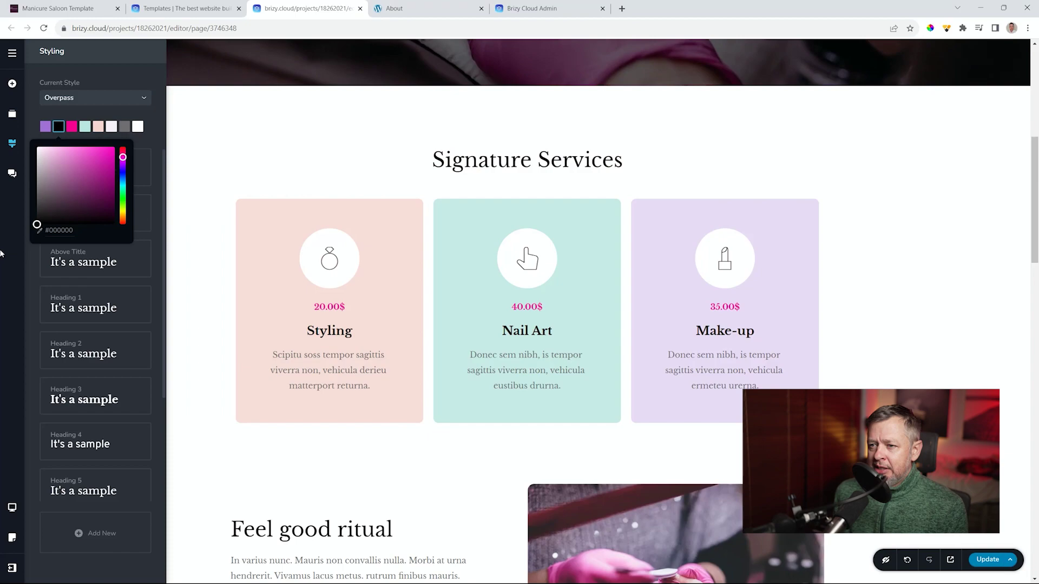
scroll(202, 266, "up", 3)
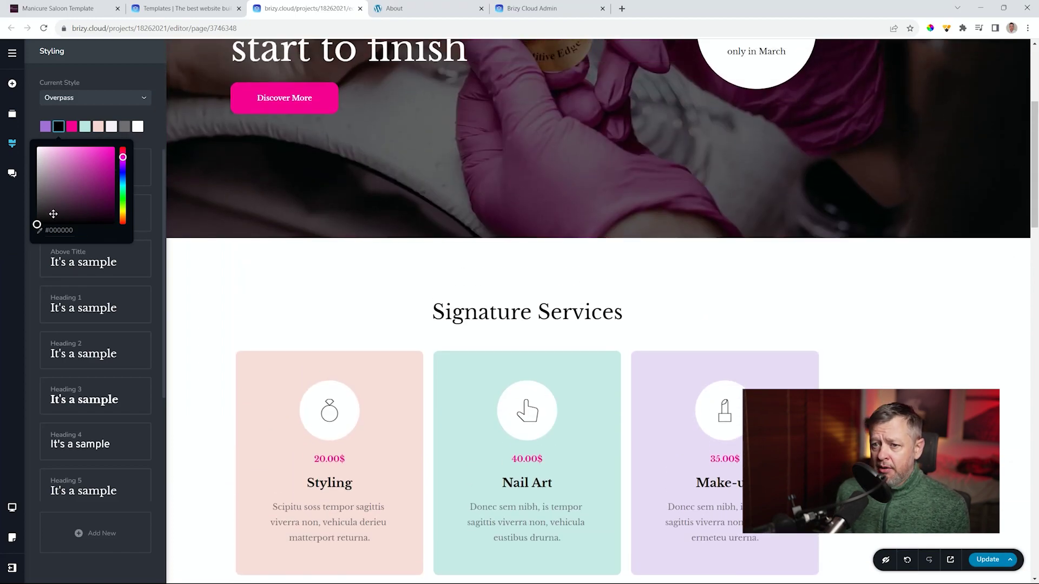
left_click_drag(37, 224, 37, 147)
scroll(313, 129, "up", 3)
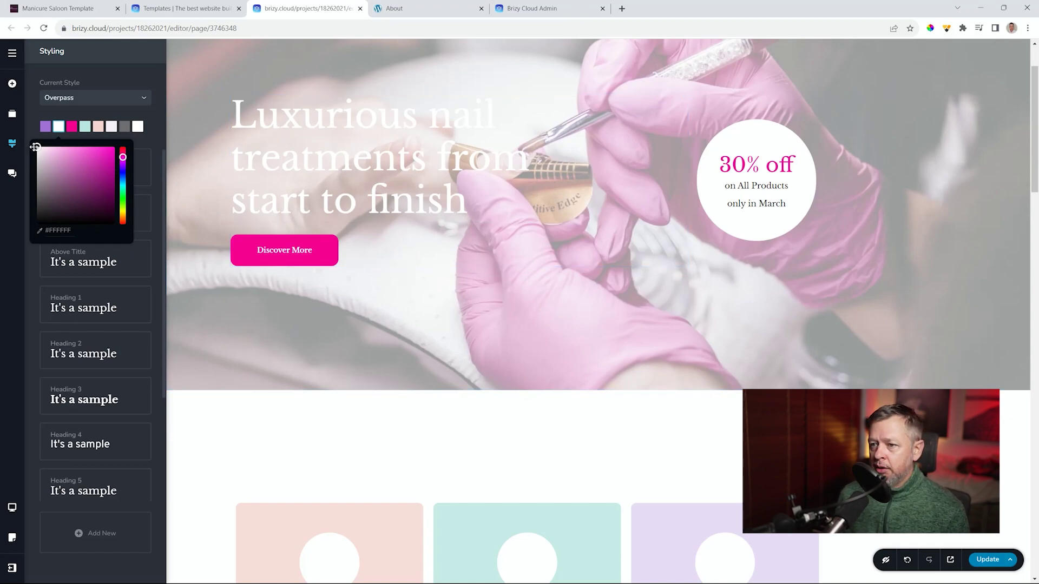
left_click_drag(36, 146, 62, 212)
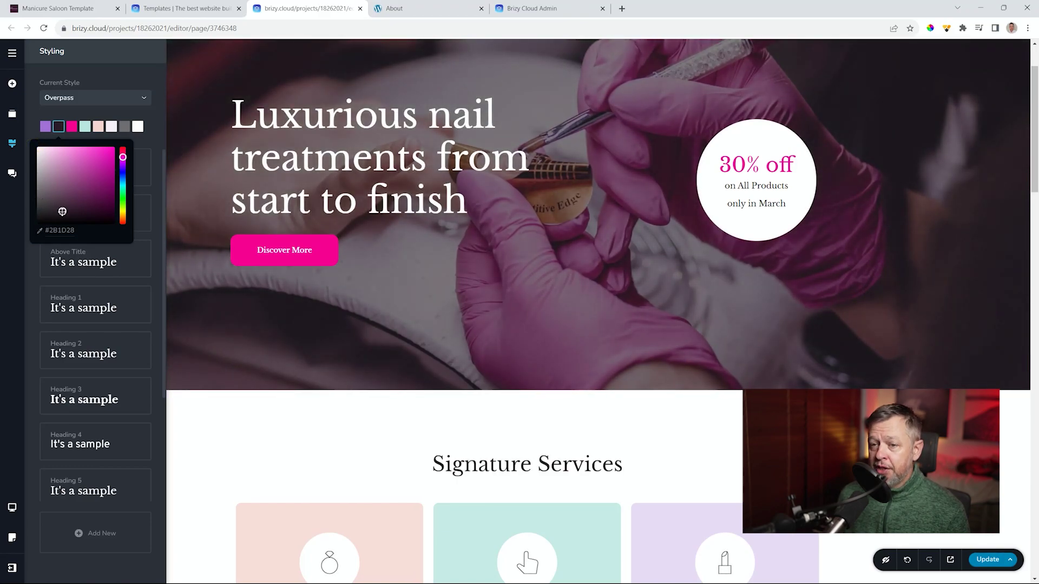
left_click(45, 127)
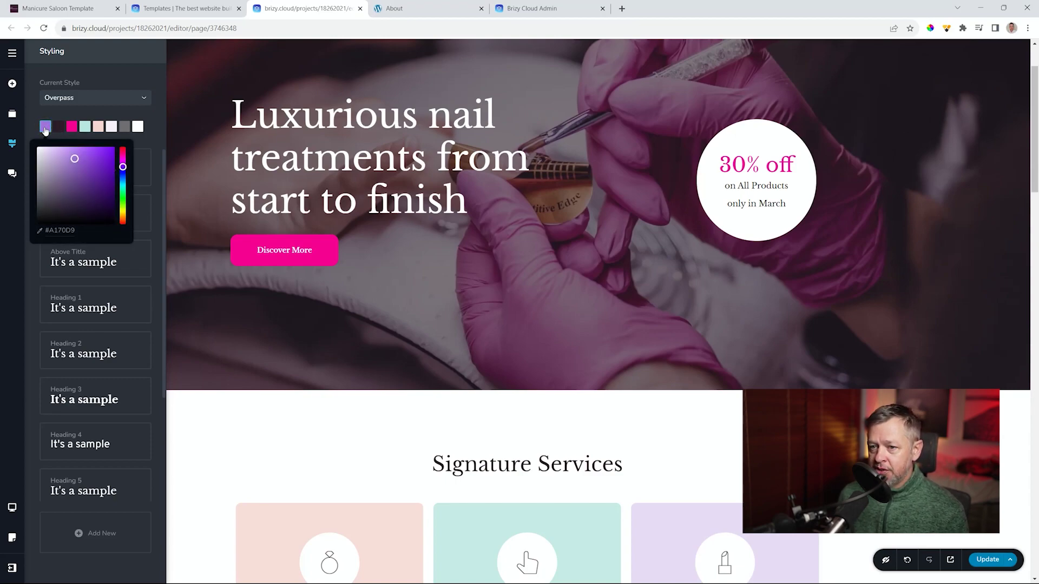
left_click(914, 64)
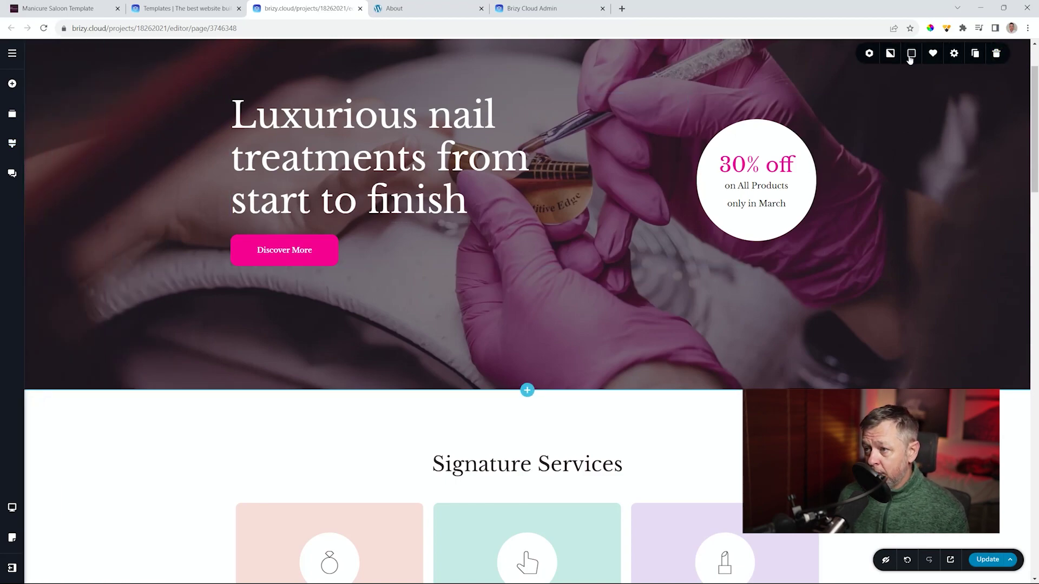
Step: Set the hero section's overlay colour to white (#FFFFFF) after trying purple
left_click(908, 56)
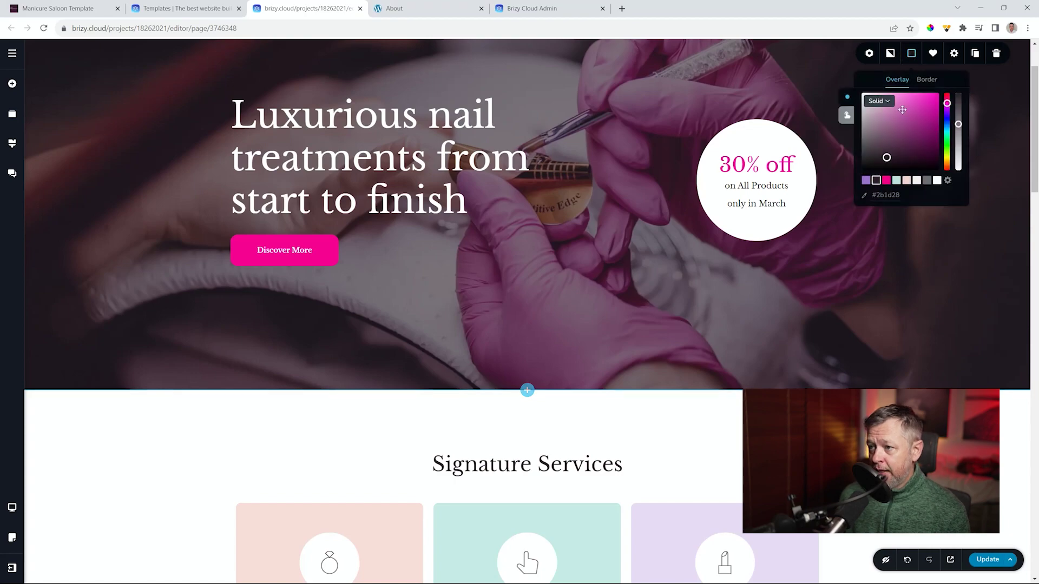
left_click(866, 181)
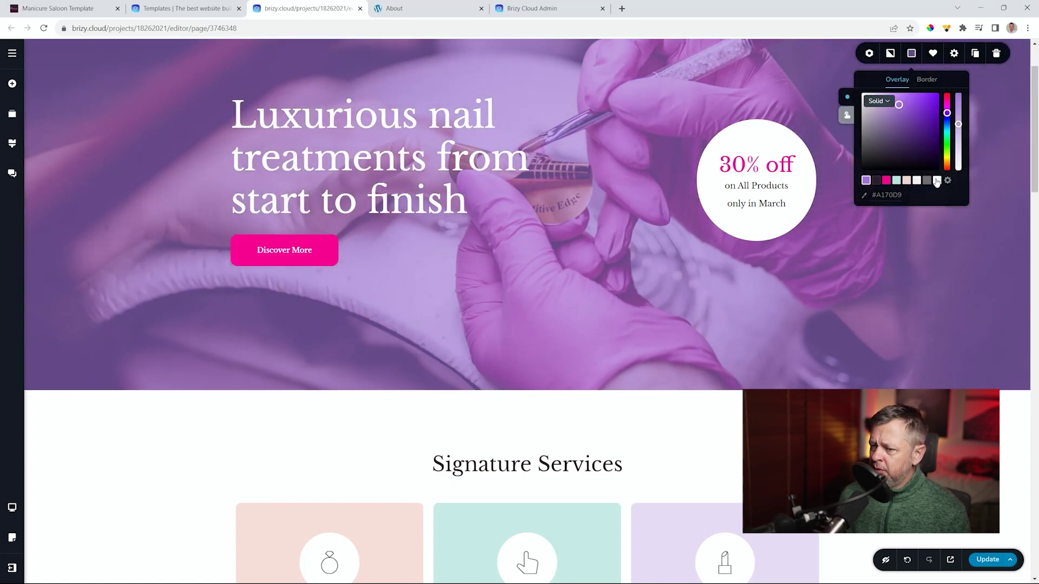
left_click(936, 180)
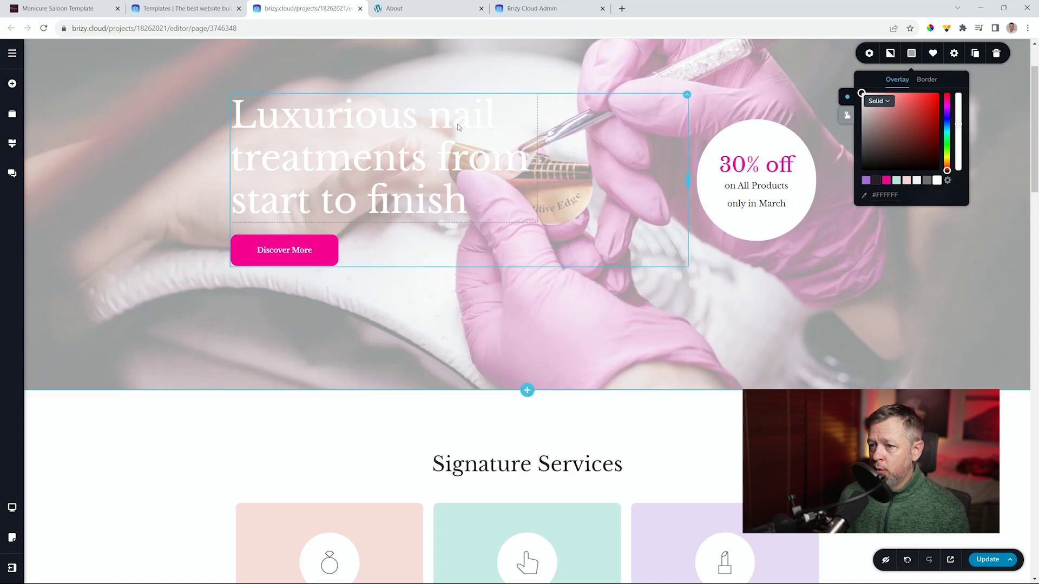
Step: Give the hero heading a dark text colour, then bring up the CMS pages panel
left_click(458, 125)
left_click(277, 240)
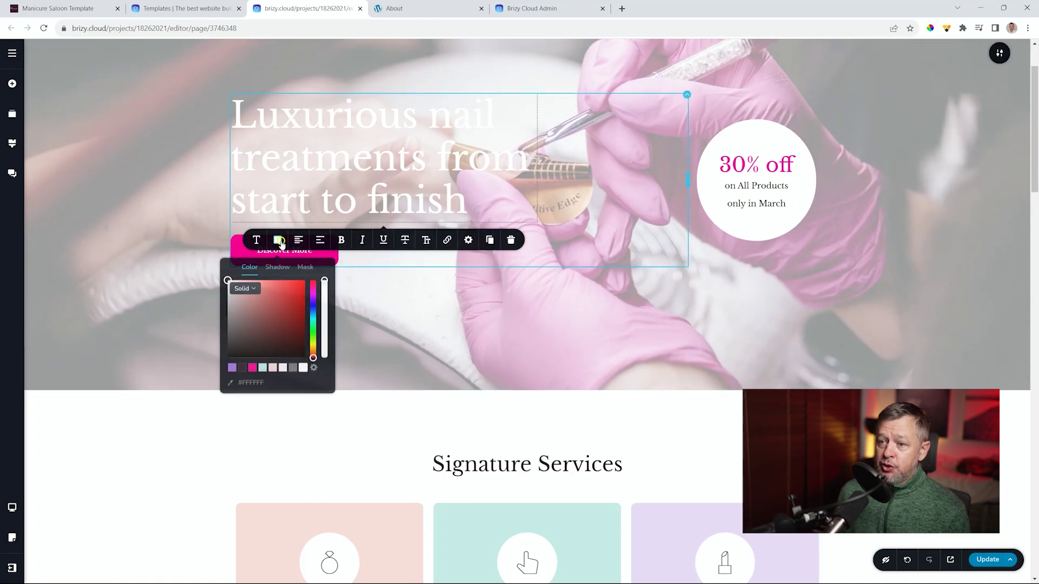
left_click(244, 368)
left_click(313, 365)
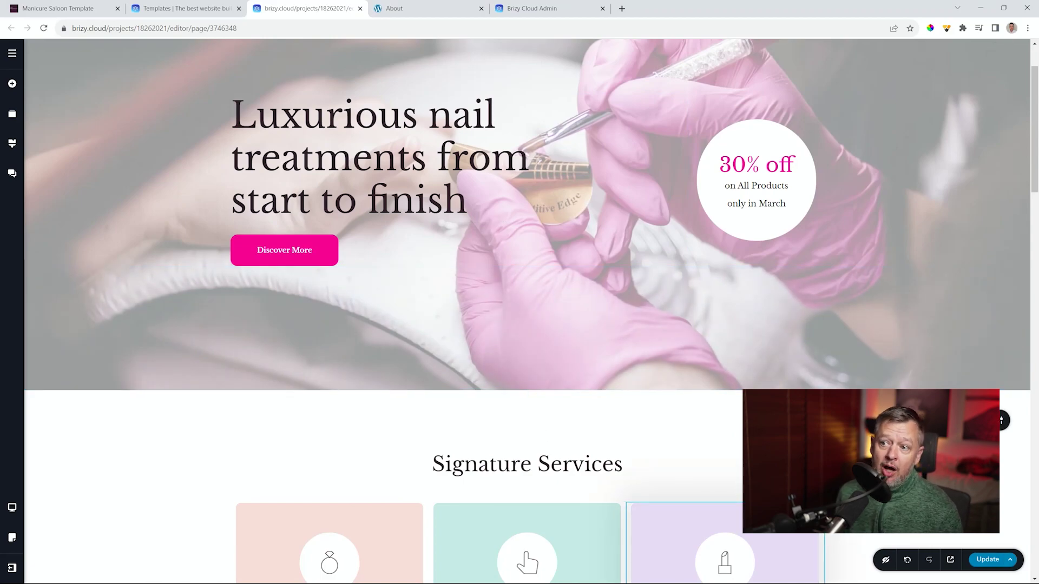
left_click(16, 56)
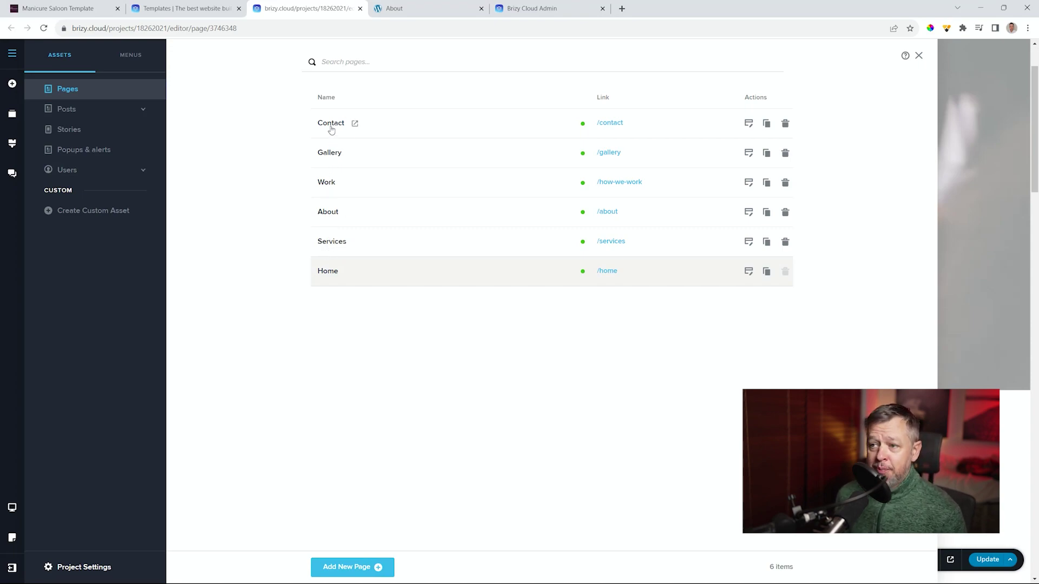
Step: Show the header menu (Home, Services, About, Work, Gallery, Contact) in the Menus manager
left_click(127, 58)
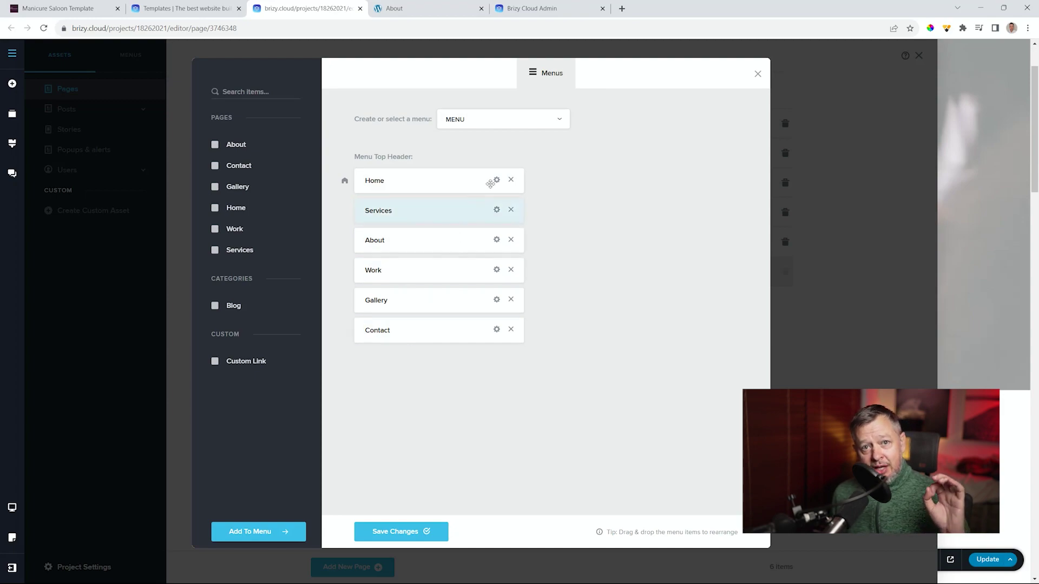
left_click(561, 124)
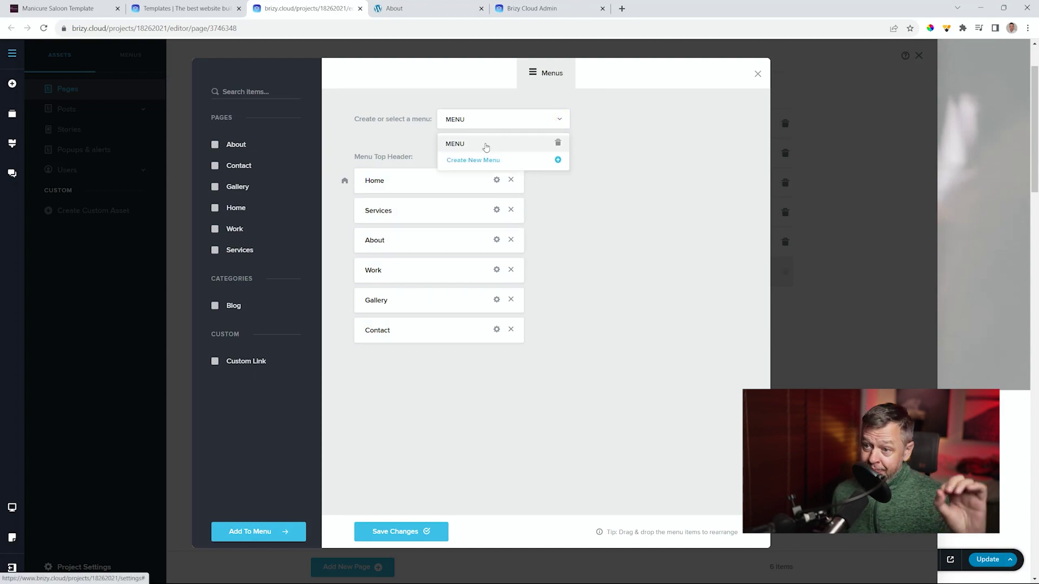
left_click(607, 126)
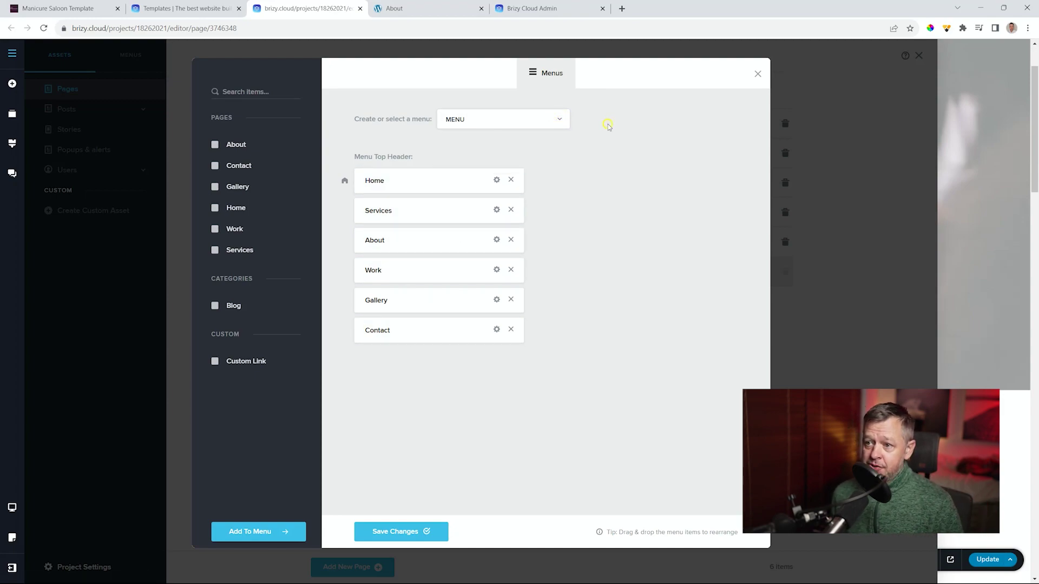
Step: Close the menu editor and look through the General, SEO and Sharing project settings
left_click(758, 74)
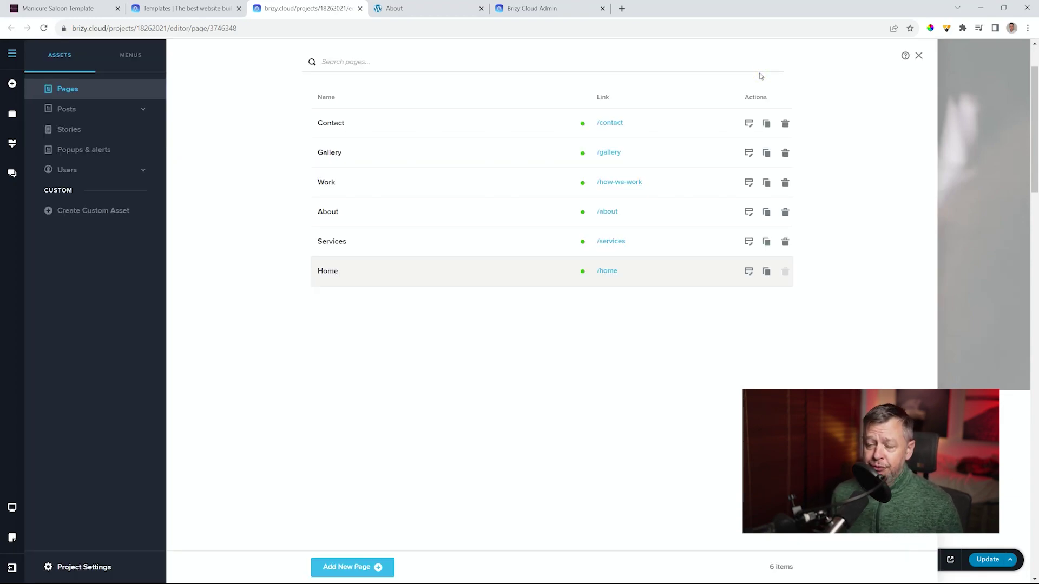
left_click(73, 566)
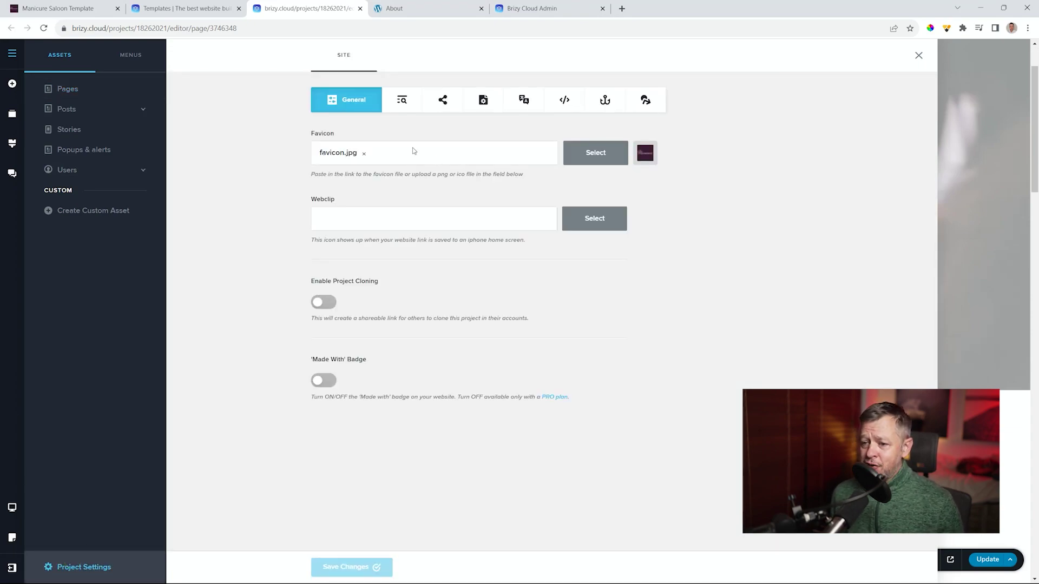
left_click(406, 106)
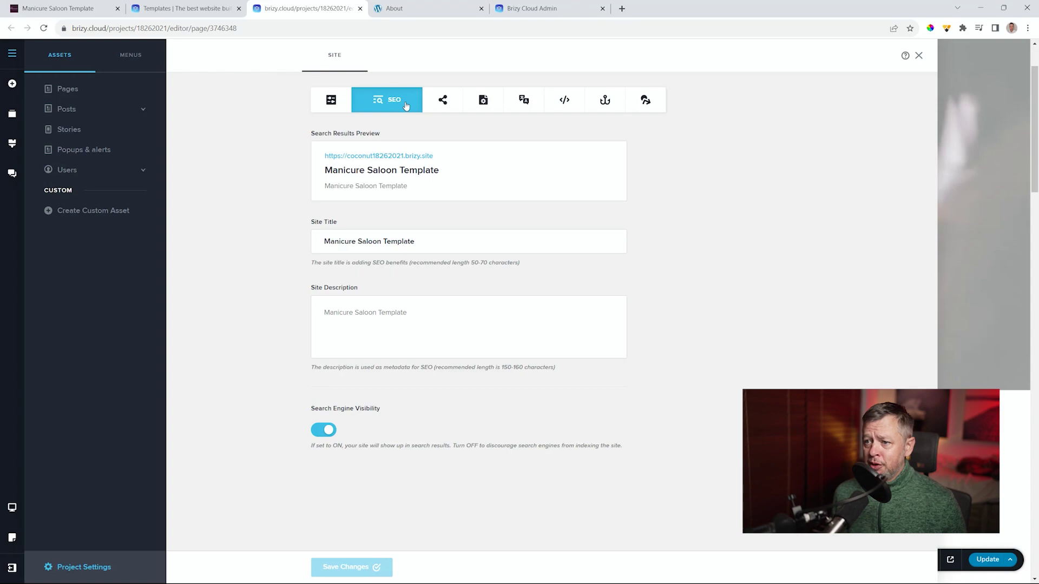
left_click(442, 99)
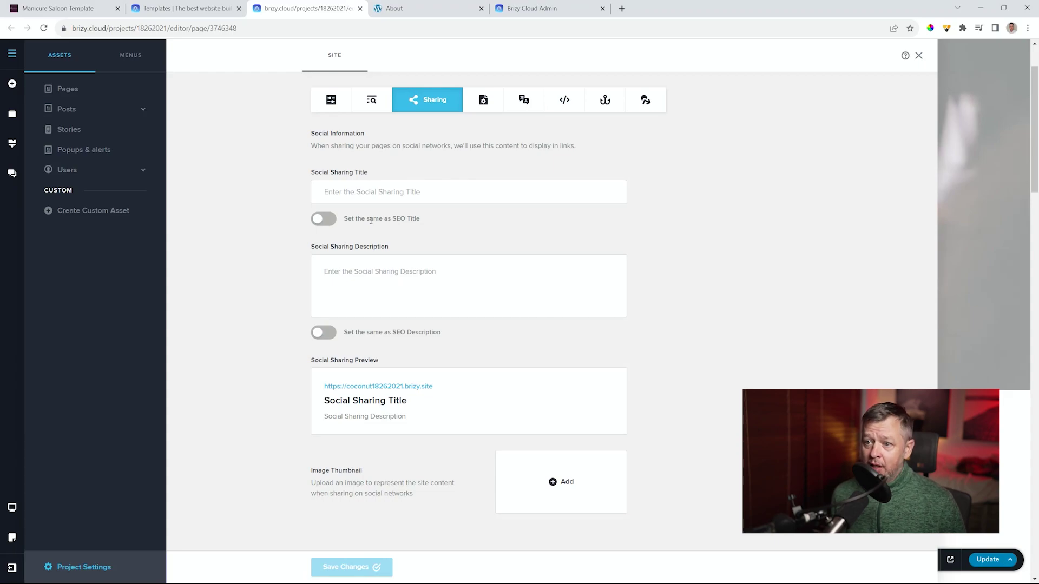
left_click(919, 55)
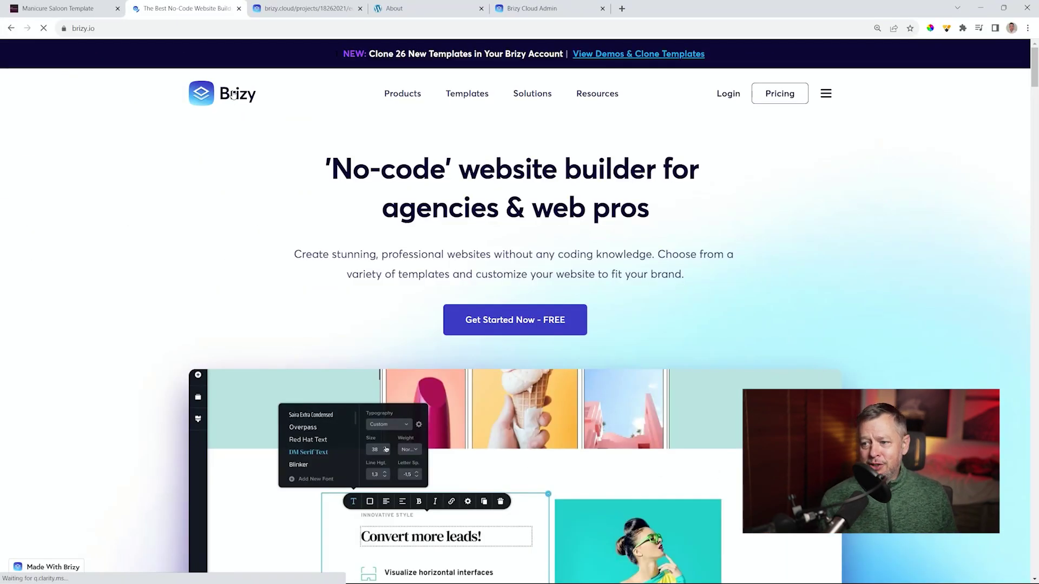
Step: Preview the Landing Pages, Food & Restaurant, Education, Health & Beauty and Sport & Travel templates
left_click_drag(1036, 65, 1036, 122)
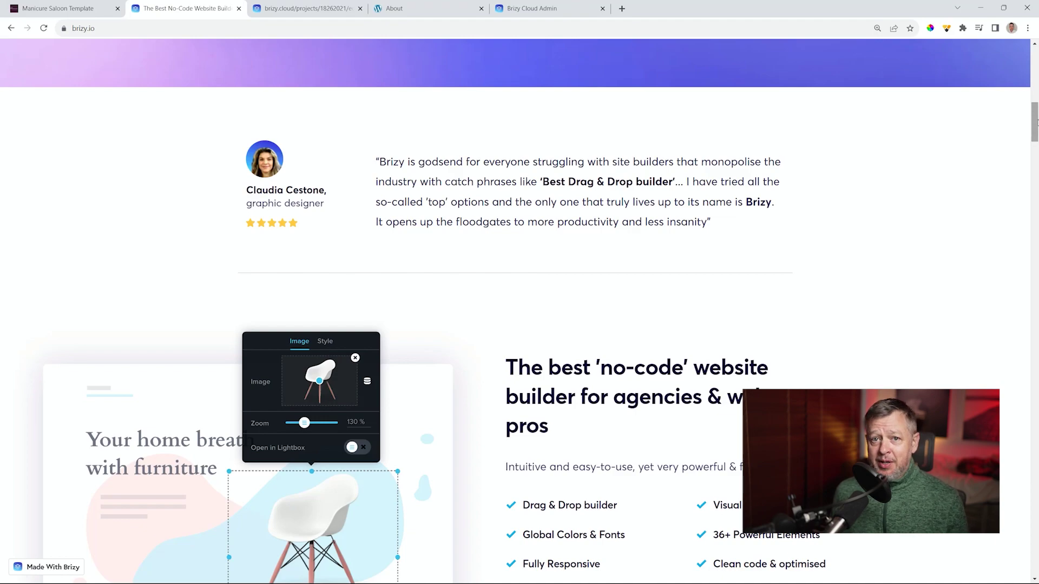
left_click_drag(1036, 122, 1036, 138)
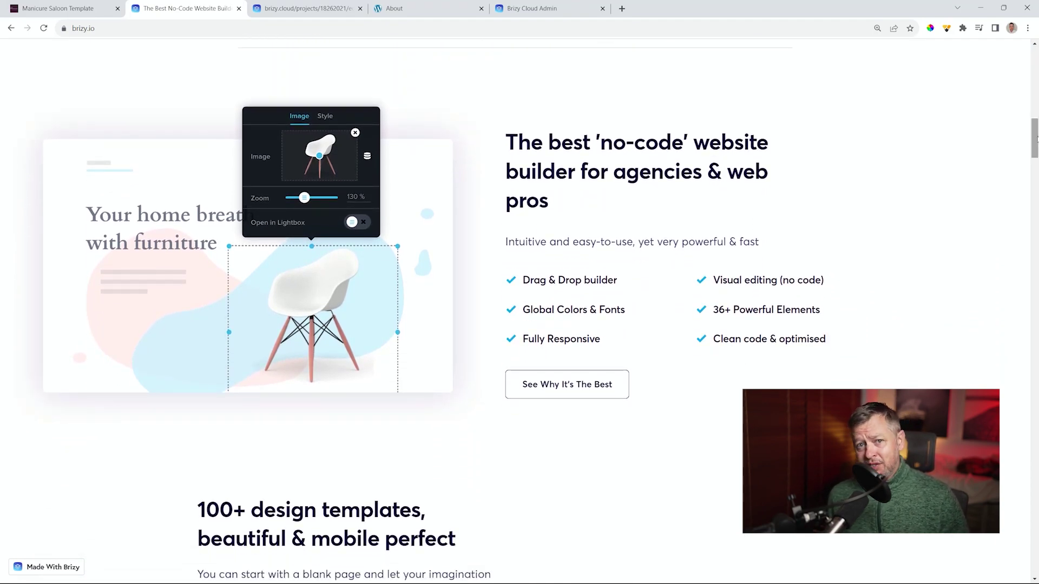
left_click_drag(1036, 139, 1036, 175)
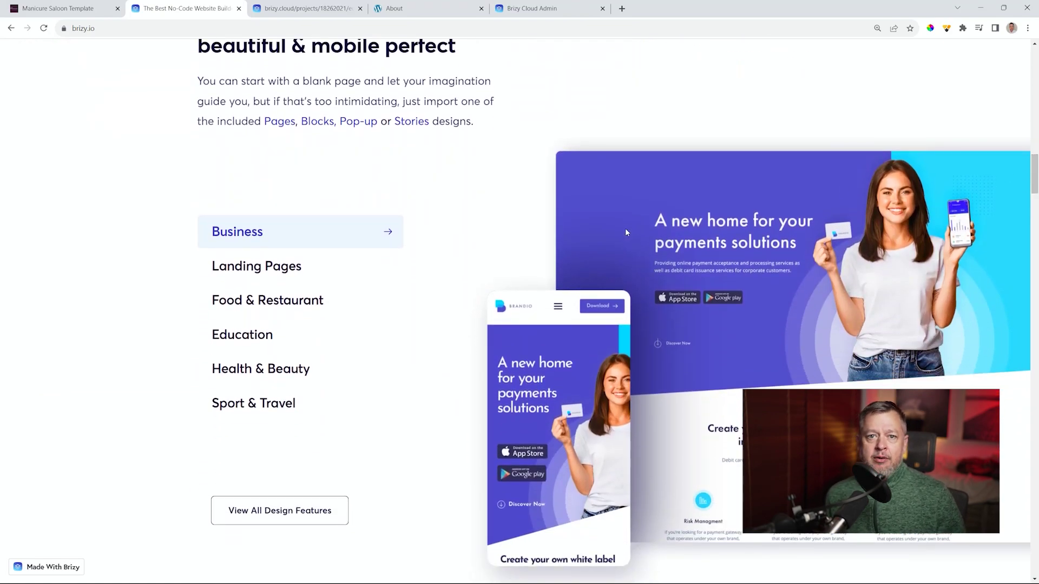
left_click(320, 271)
left_click(286, 302)
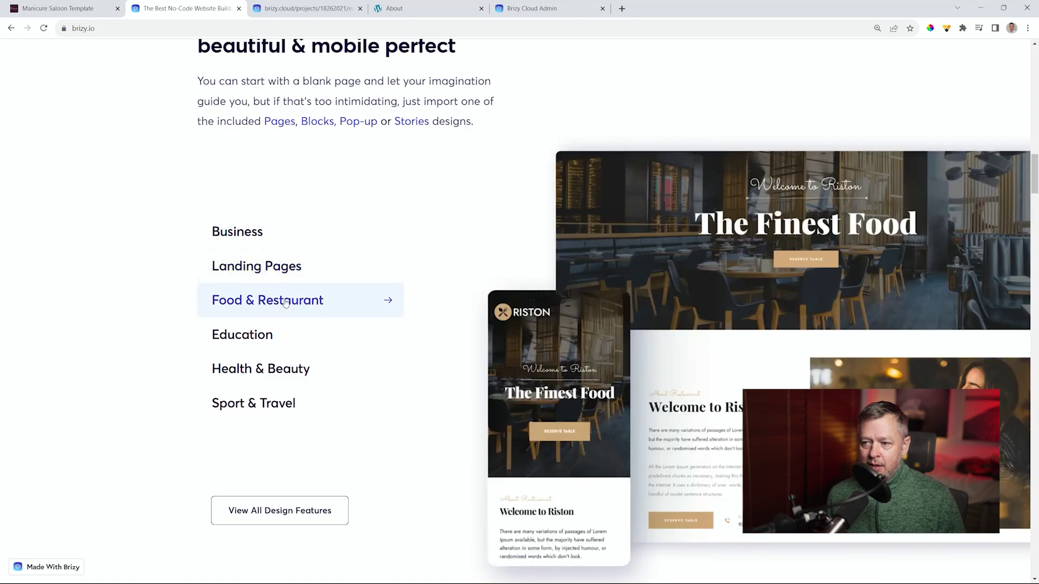
left_click(260, 332)
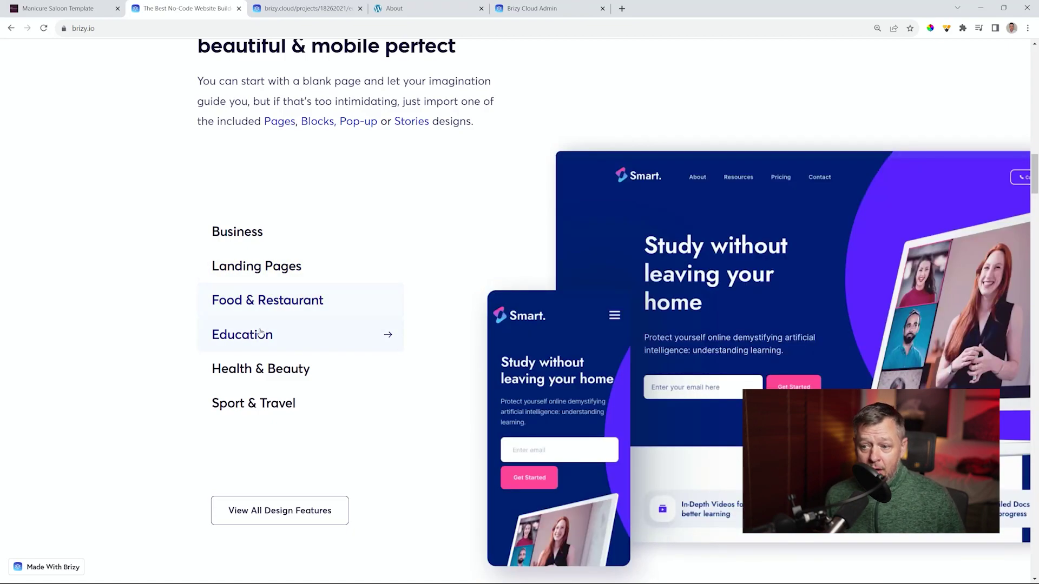
left_click(259, 370)
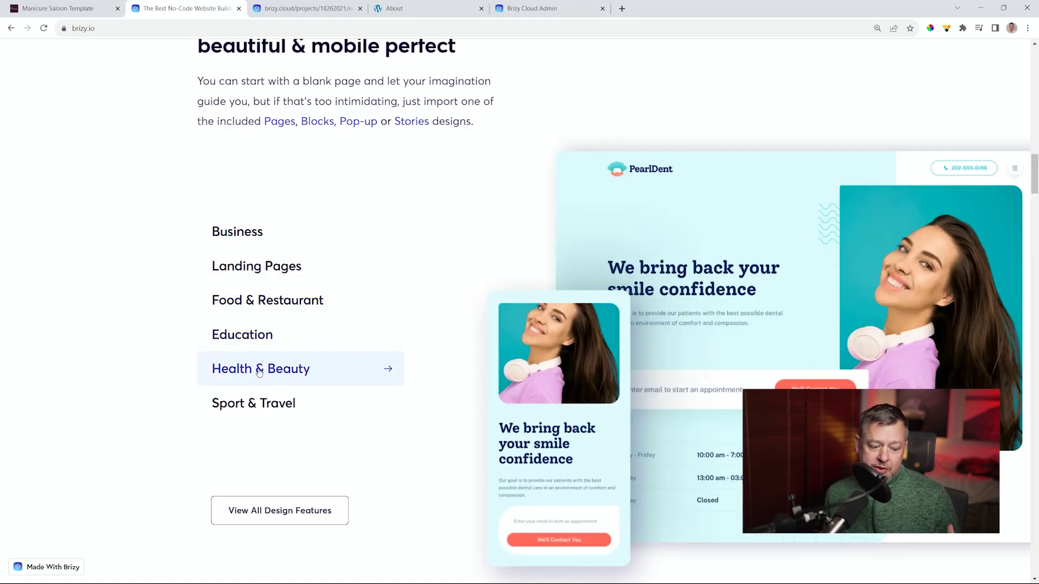
left_click(256, 394)
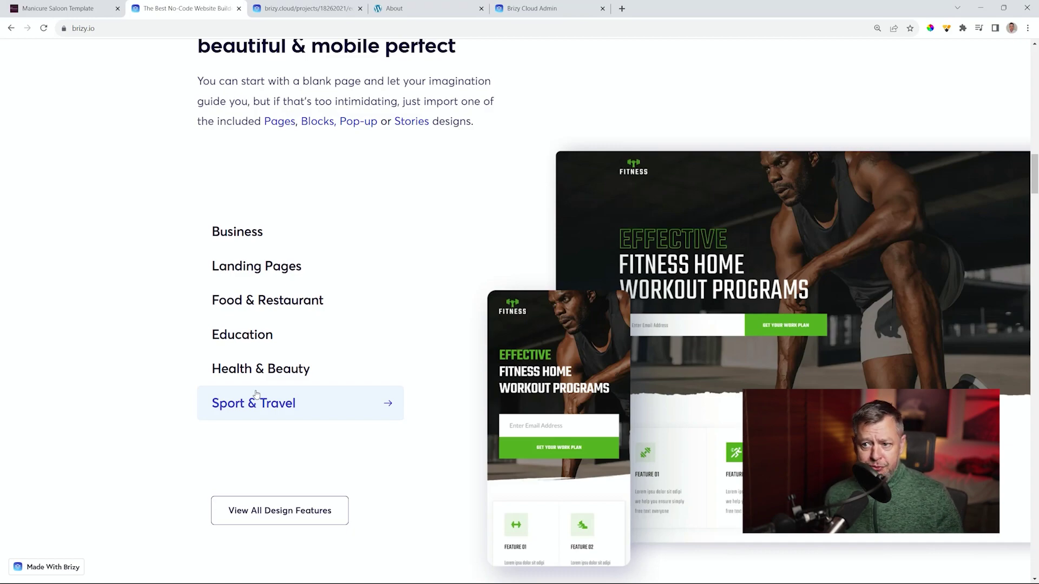
Step: Move to 'Available for WordPress & Cloud' and show the Brizy WordPress slide
scroll(255, 394, "down", 10)
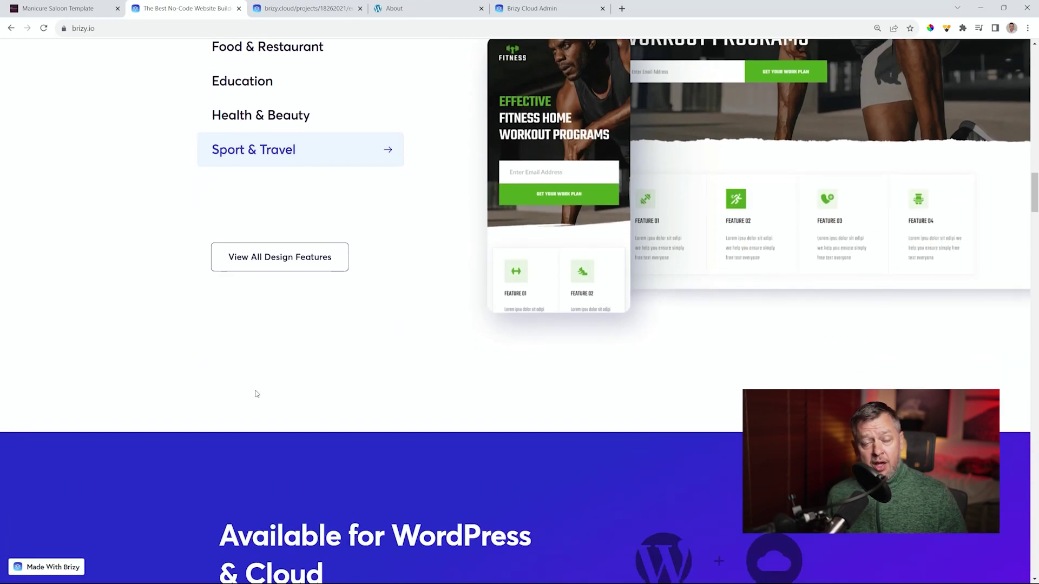
scroll(255, 392, "down", 3)
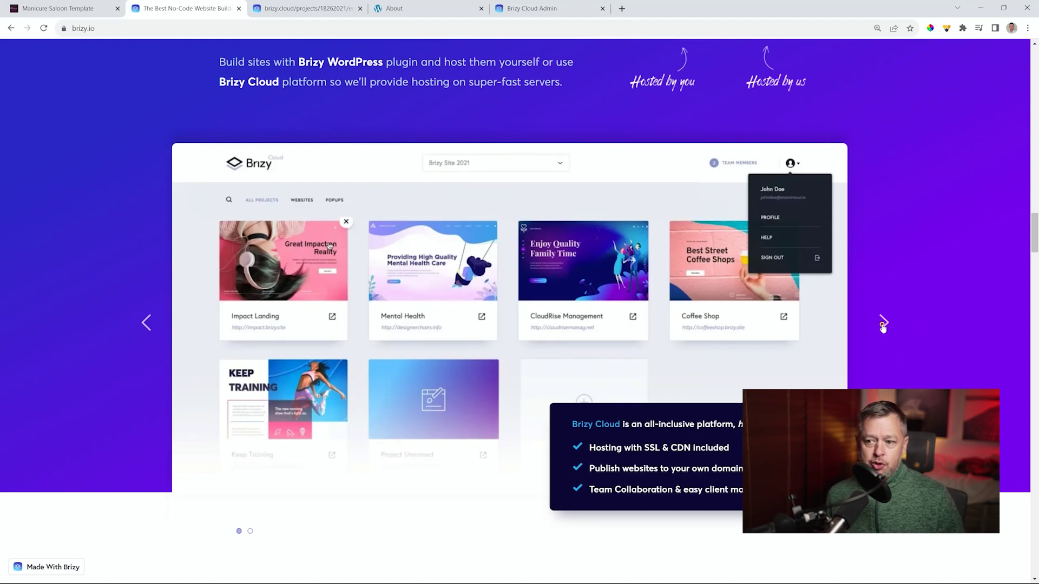
left_click(883, 323)
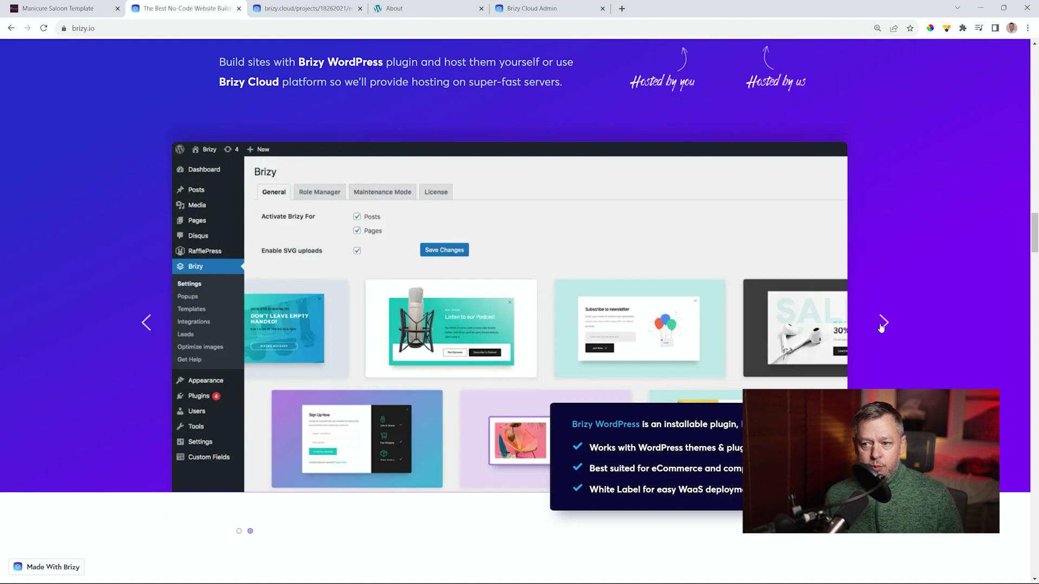
Step: Scroll past the cost-savings and score comparisons to the '100% Agency ready' section
scroll(881, 328, "down", 8)
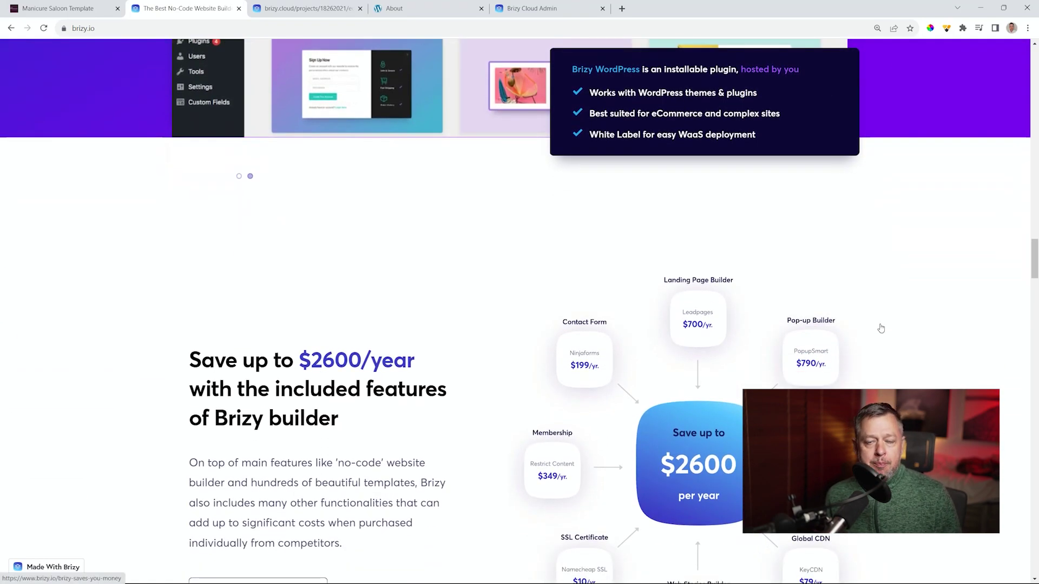
scroll(880, 328, "down", 1)
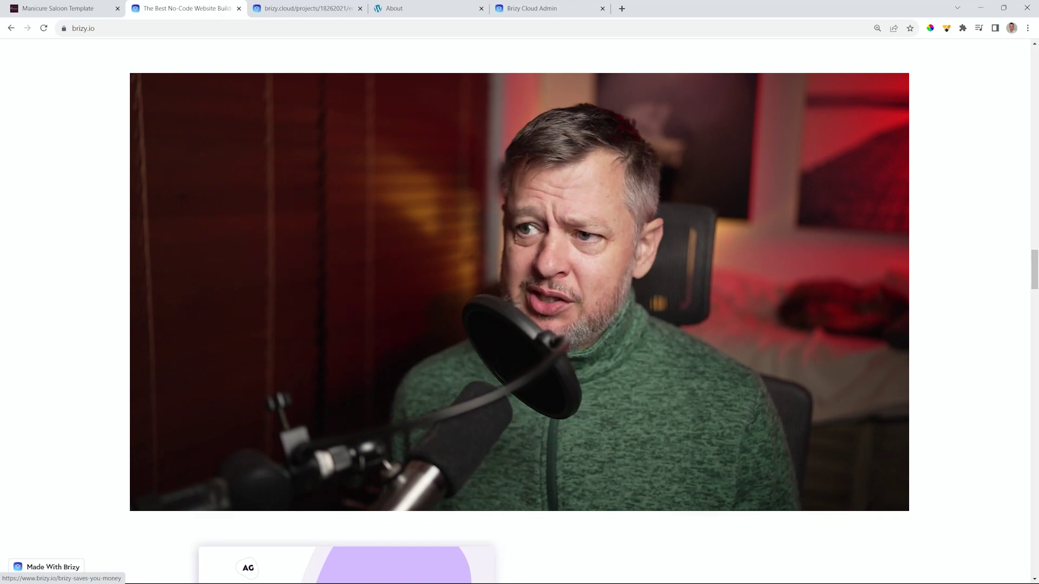
scroll(520, 325, "down", 10)
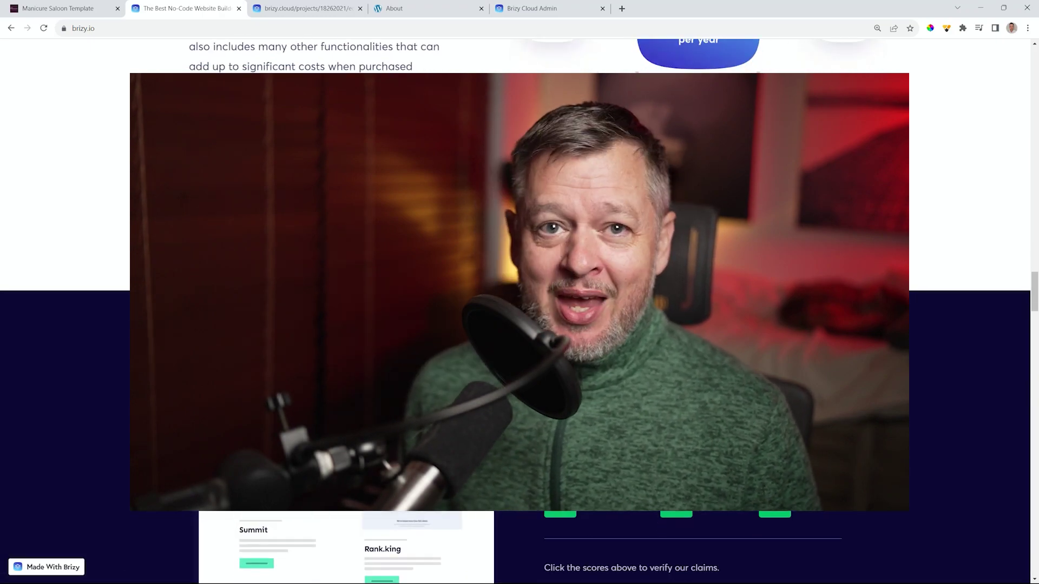
scroll(519, 325, "down", 10)
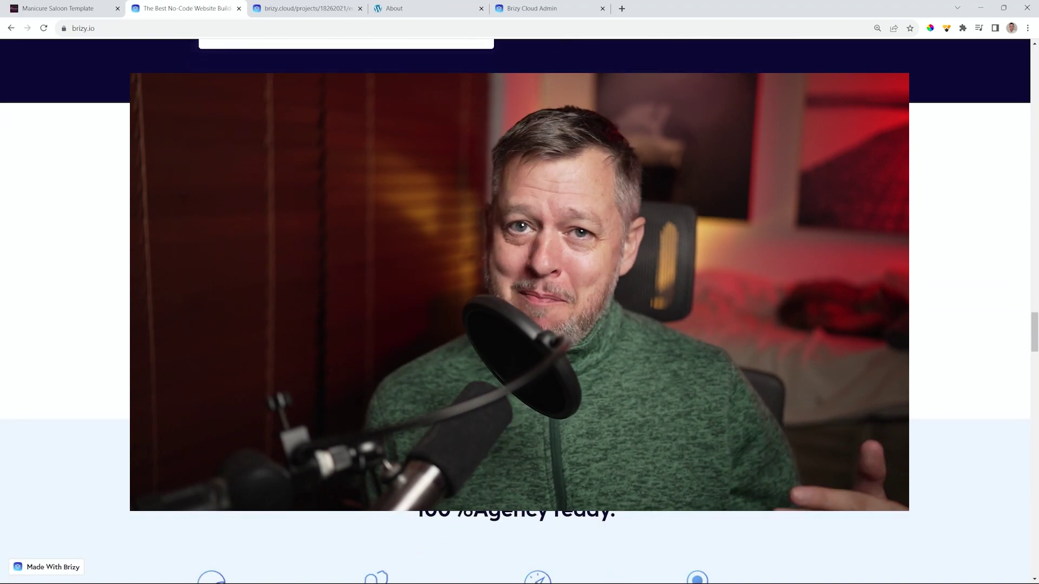